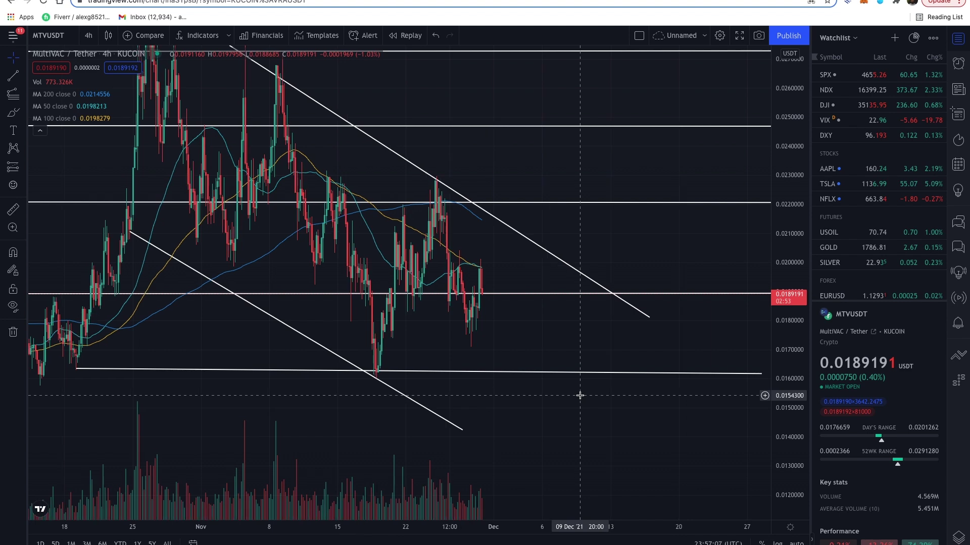
# Examine the MTVUSDT 4h candles between the descending trend lines and around the horizontal levels
pyautogui.scroll(-3, 580, 396)
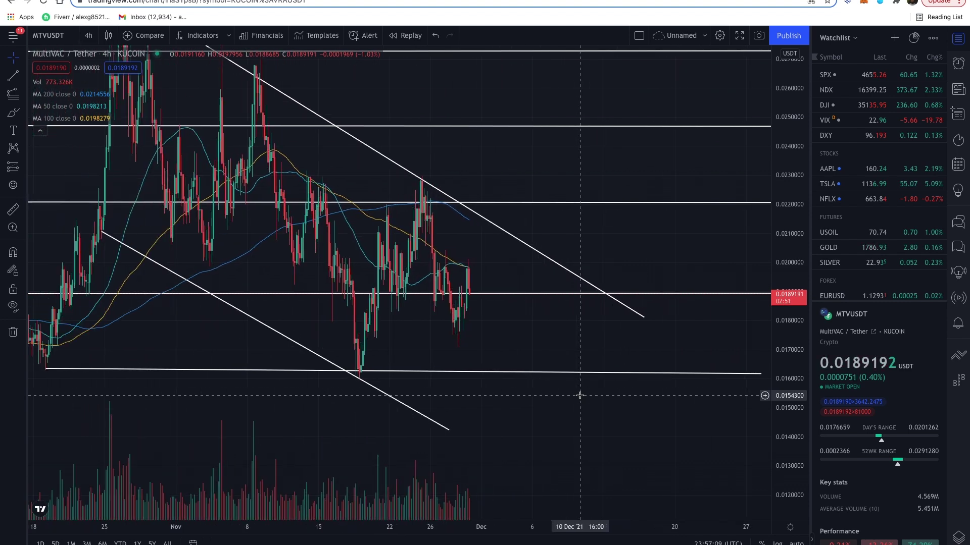
pyautogui.moveTo(511, 169); pyautogui.dragTo(586, 189)
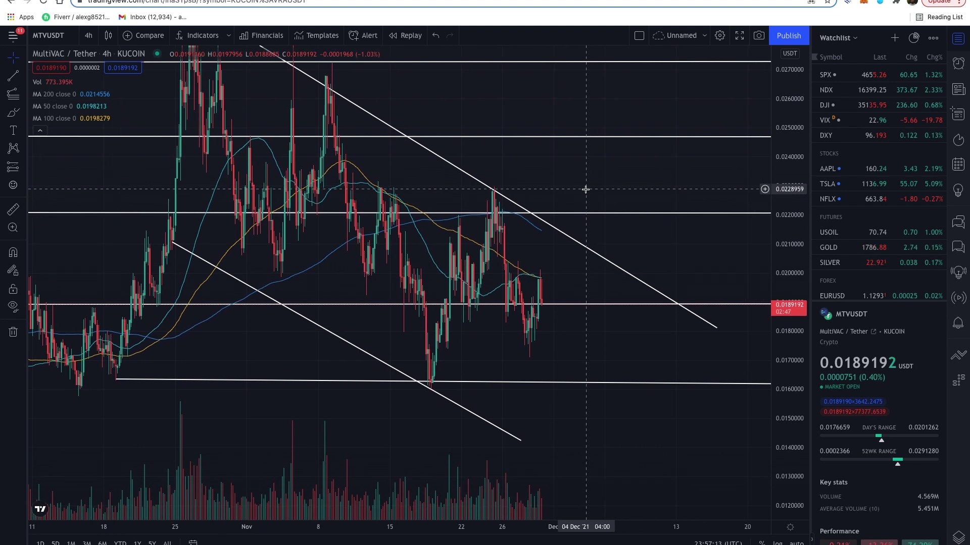
pyautogui.scroll(1, 565, 217)
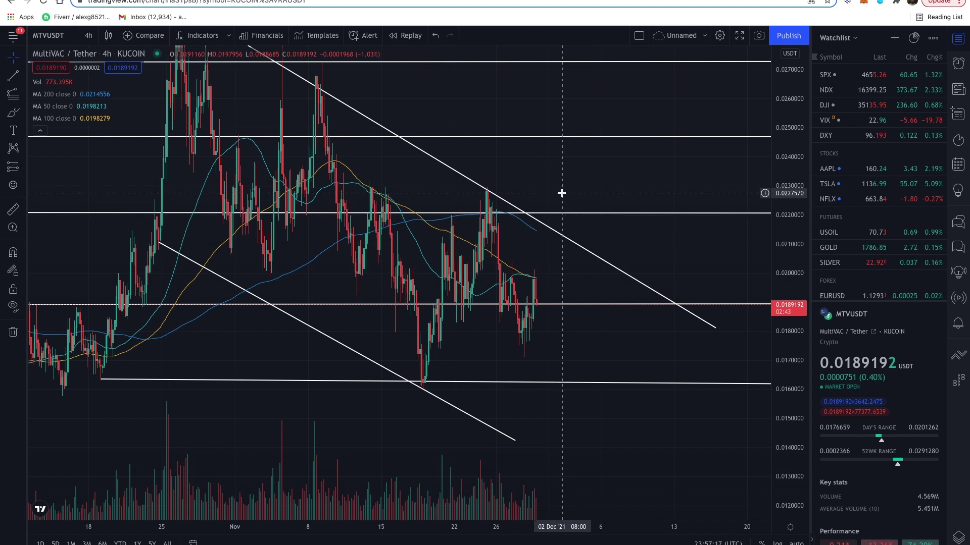
pyautogui.scroll(2, 561, 194)
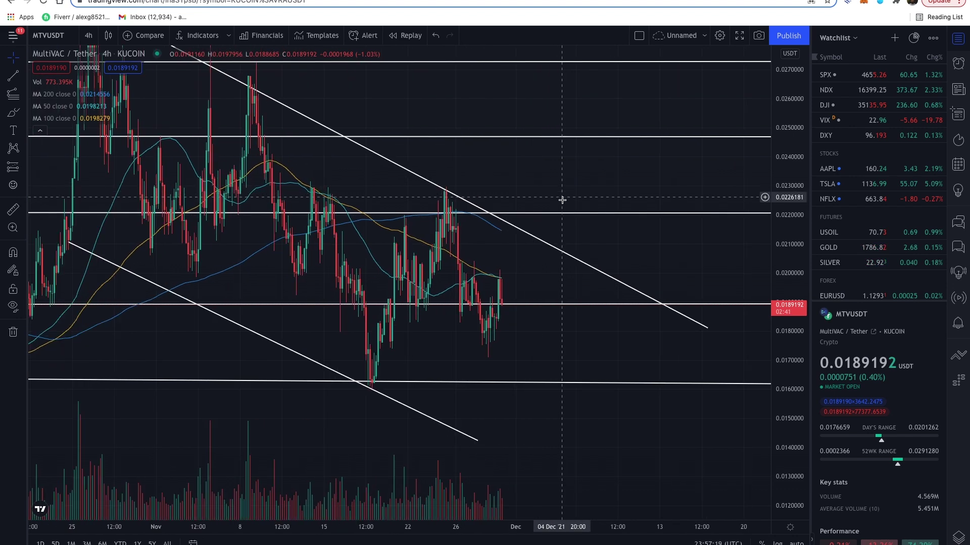
pyautogui.moveTo(539, 197)
pyautogui.mouseDown()
pyautogui.moveTo(590, 154)
pyautogui.moveTo(598, 195)
pyautogui.moveTo(584, 188)
pyautogui.mouseUp()
pyautogui.scroll(-2, 587, 193)
pyautogui.scroll(1, 585, 192)
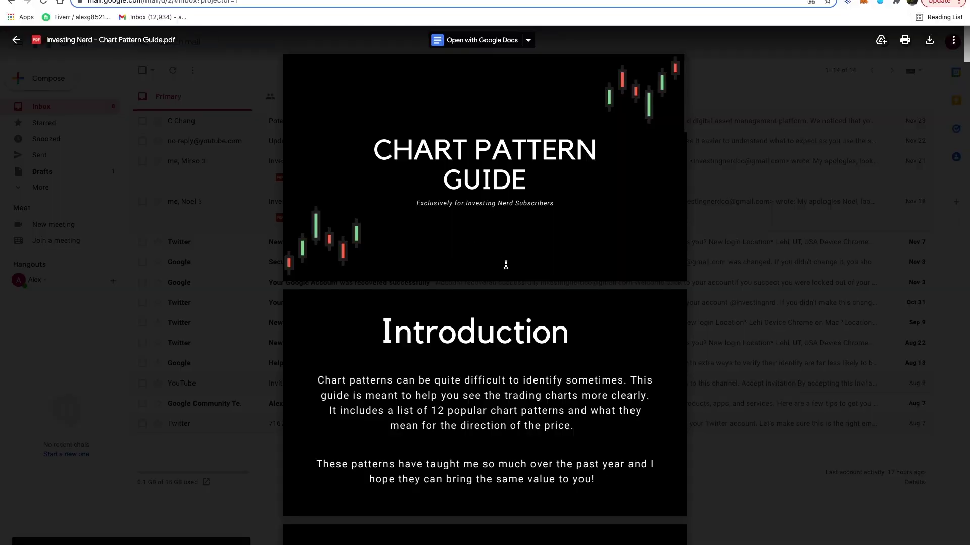
# Look through the opening pages of the Chart Pattern Guide PDF in Gmail, from the introduction to the Support pages
pyautogui.scroll(-3, 506, 264)
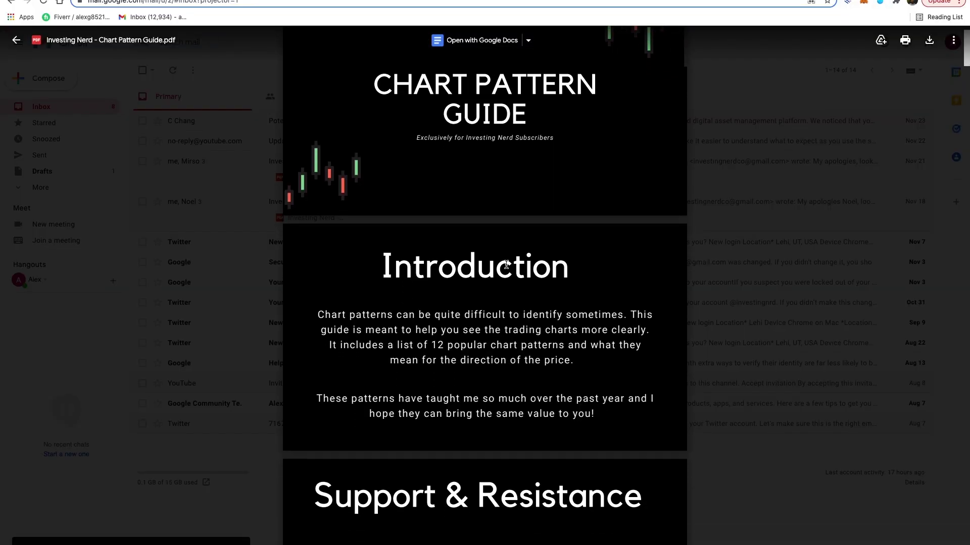
pyautogui.scroll(-4, 506, 264)
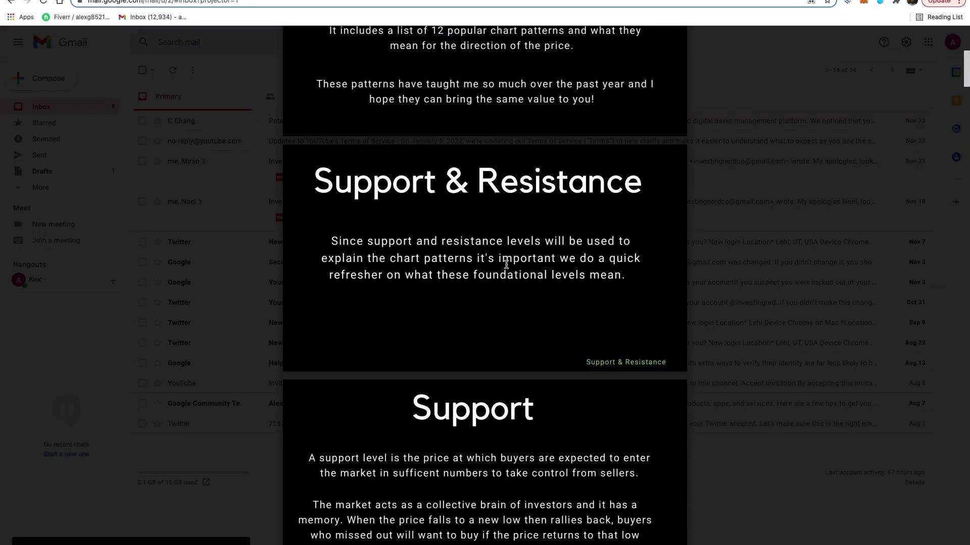
pyautogui.scroll(-3, 506, 264)
pyautogui.scroll(-4, 506, 264)
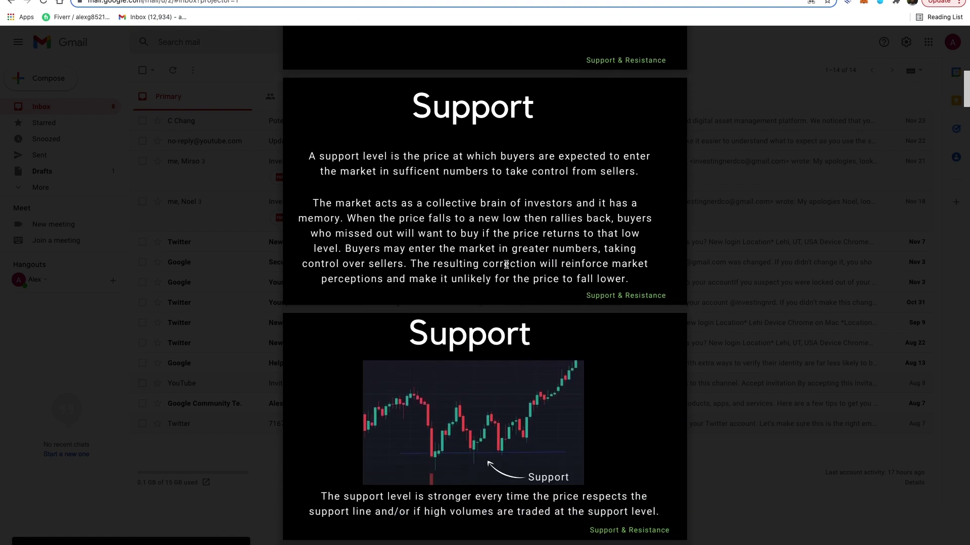
pyautogui.scroll(11, 506, 267)
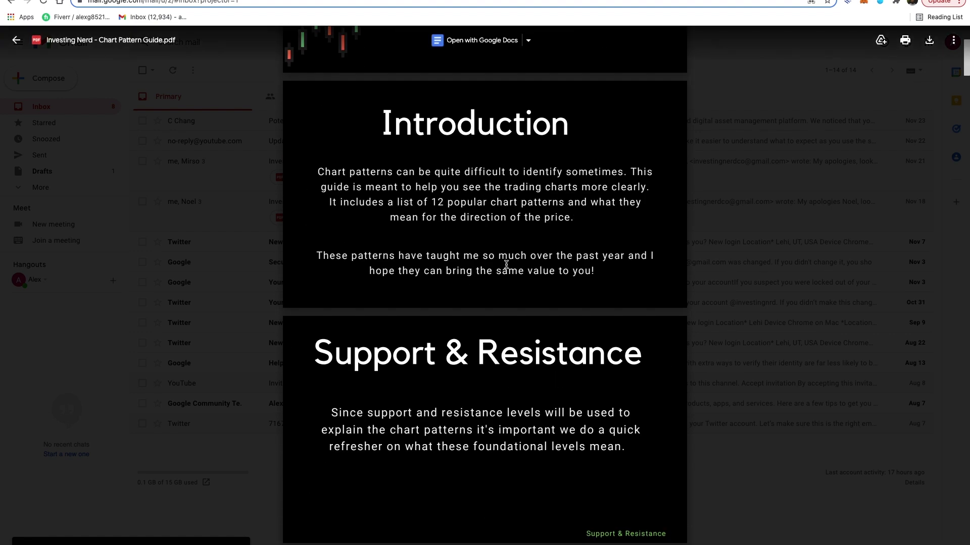
pyautogui.scroll(2, 506, 265)
pyautogui.scroll(2, 506, 265)
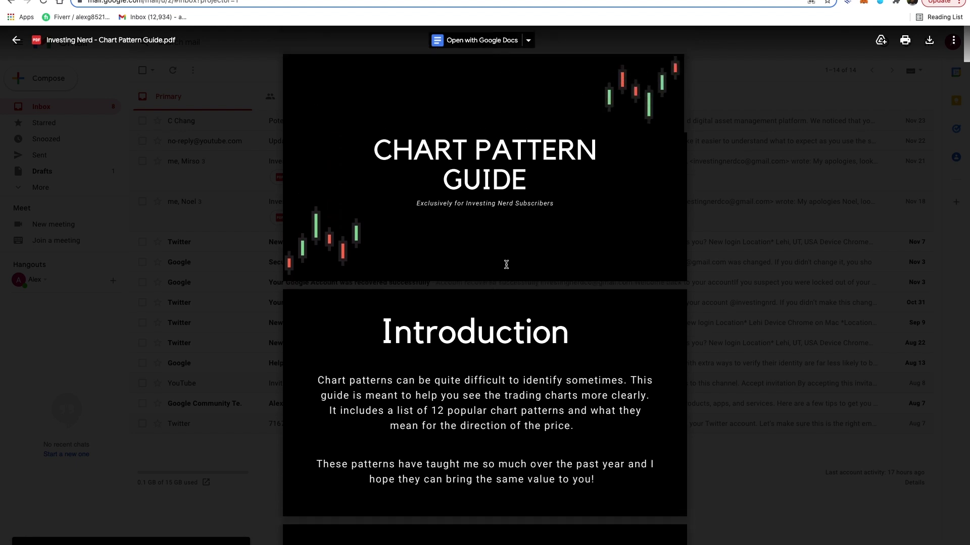
pyautogui.scroll(1, 506, 264)
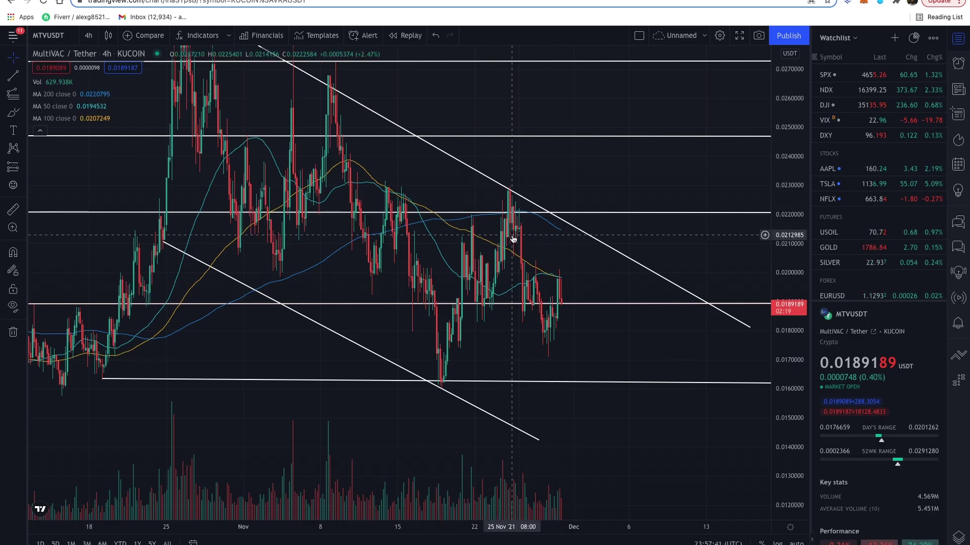
# Measure the price drop from the 27 Oct peak to the 19 Nov low on the MTVUSDT chart and clear the measurement
pyautogui.scroll(-1, 509, 232)
pyautogui.scroll(1, 512, 235)
pyautogui.scroll(-2, 512, 235)
pyautogui.scroll(1, 512, 238)
pyautogui.moveTo(462, 116); pyautogui.dragTo(470, 168)
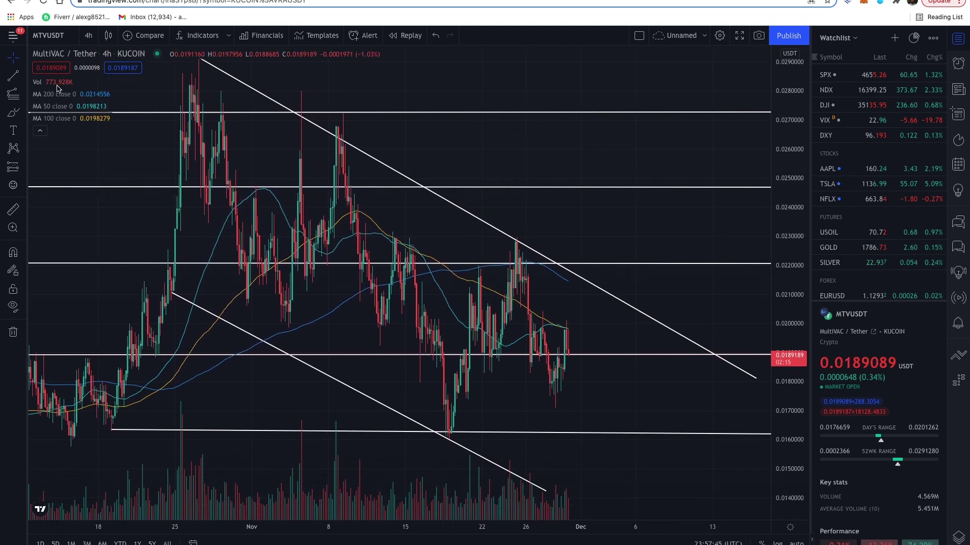
pyautogui.click(12, 209)
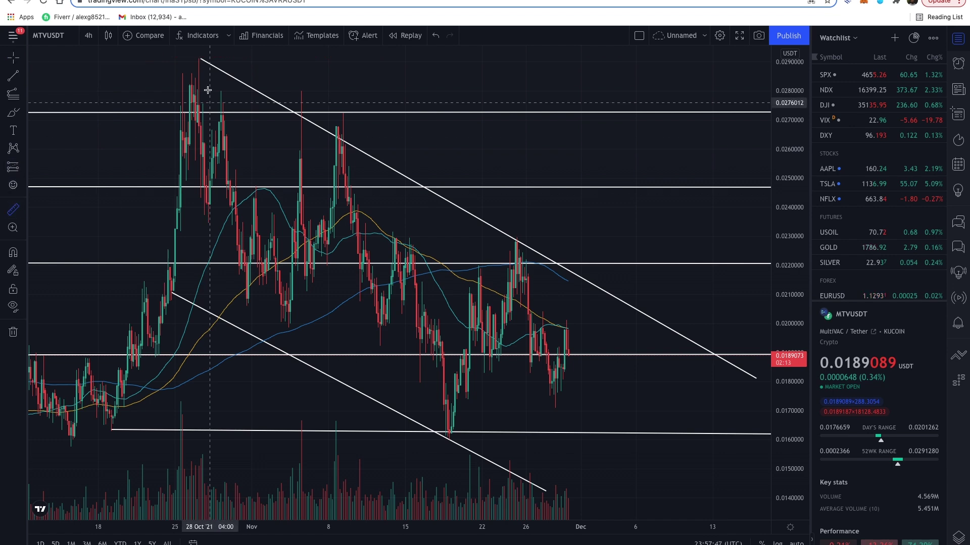
pyautogui.click(198, 62)
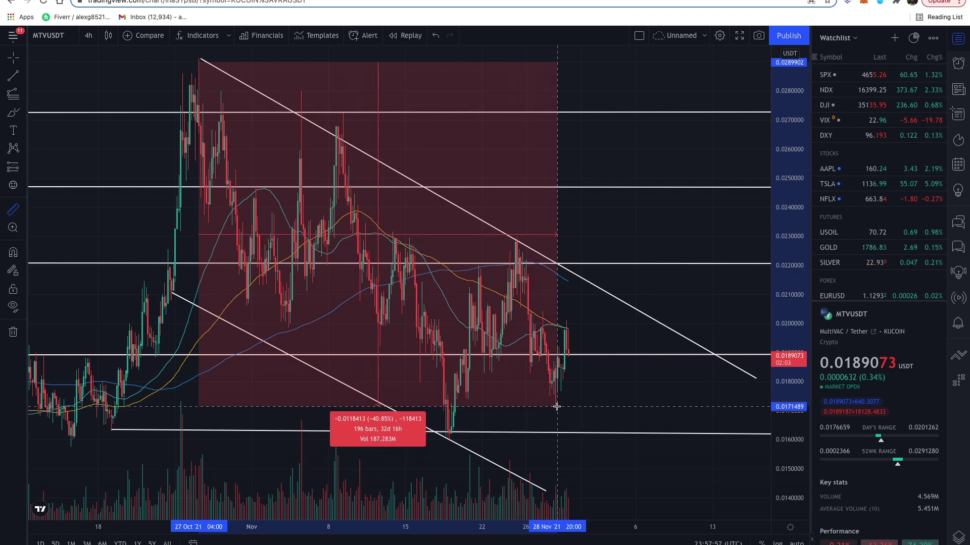
pyautogui.click(451, 435)
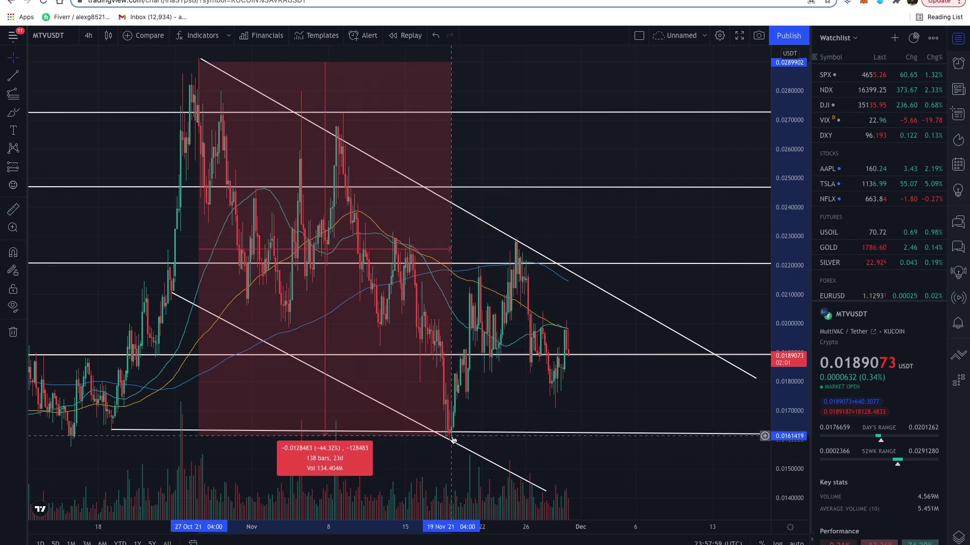
pyautogui.click(480, 415)
# Circle with the Brush three spots where candles meet the horizontal line near 0.0189: mid-November, late November and the latest candle
pyautogui.scroll(2, 453, 425)
pyautogui.scroll(-2, 453, 425)
pyautogui.scroll(-1, 453, 427)
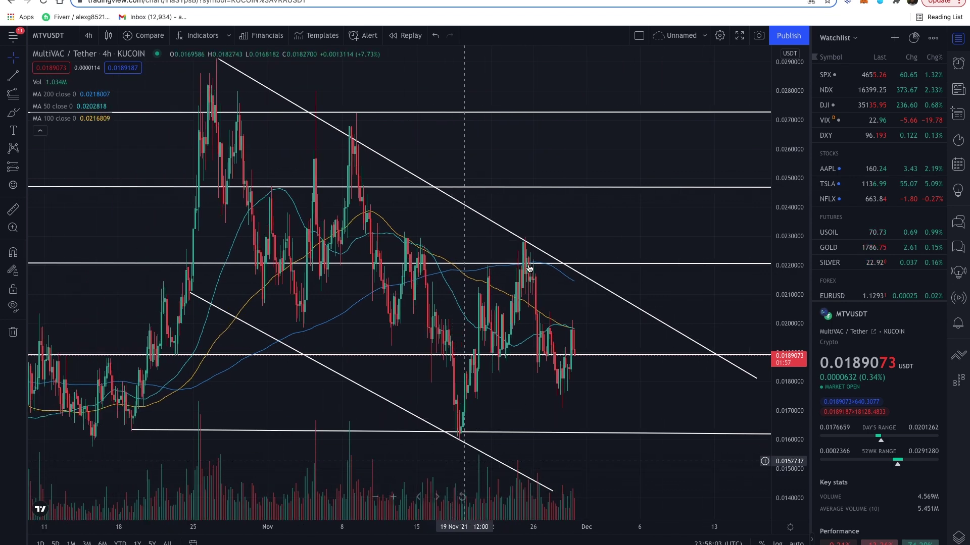
pyautogui.moveTo(503, 148); pyautogui.dragTo(499, 141)
pyautogui.moveTo(581, 299)
pyautogui.mouseDown()
pyautogui.moveTo(583, 288)
pyautogui.moveTo(586, 298)
pyautogui.mouseUp()
pyautogui.click(15, 117)
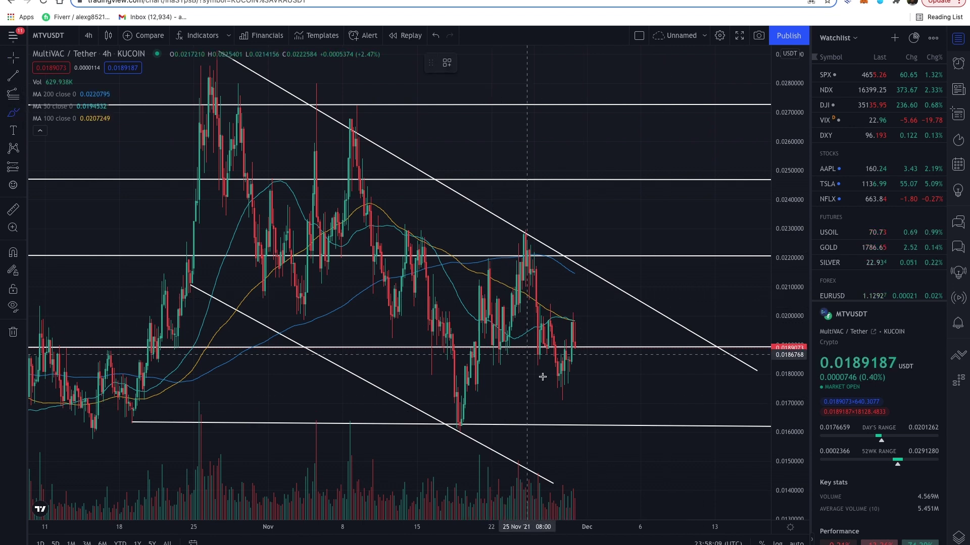
pyautogui.scroll(3, 546, 376)
pyautogui.scroll(-3, 540, 372)
pyautogui.moveTo(463, 343)
pyautogui.mouseDown()
pyautogui.moveTo(456, 357)
pyautogui.moveTo(438, 333)
pyautogui.mouseUp()
pyautogui.moveTo(562, 342)
pyautogui.mouseDown()
pyautogui.moveTo(543, 338)
pyautogui.moveTo(589, 350)
pyautogui.moveTo(576, 337)
pyautogui.mouseUp()
pyautogui.scroll(2, 568, 361)
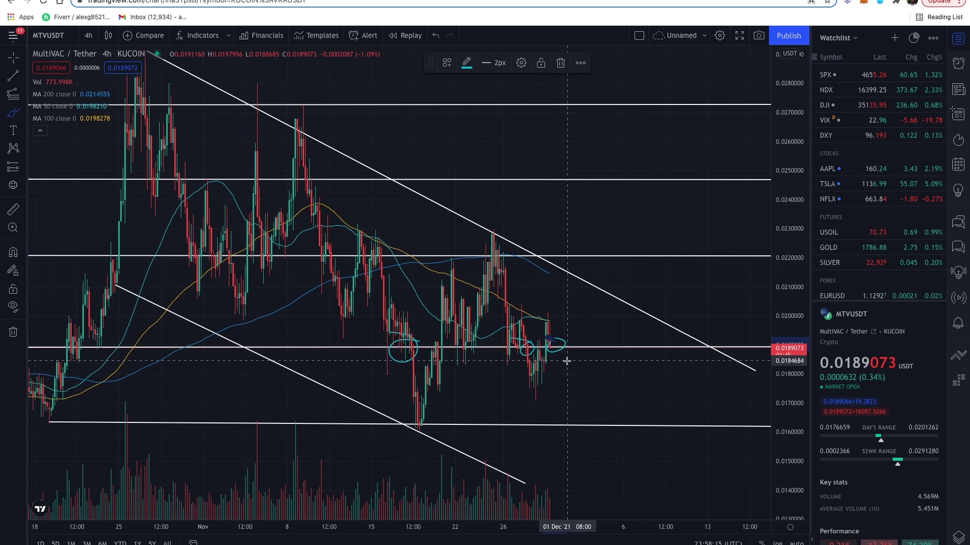
# Sketch a freehand falling curve with the Brush from about 0.0240 to about 0.0147 and undo all brush marks
pyautogui.scroll(-2, 566, 361)
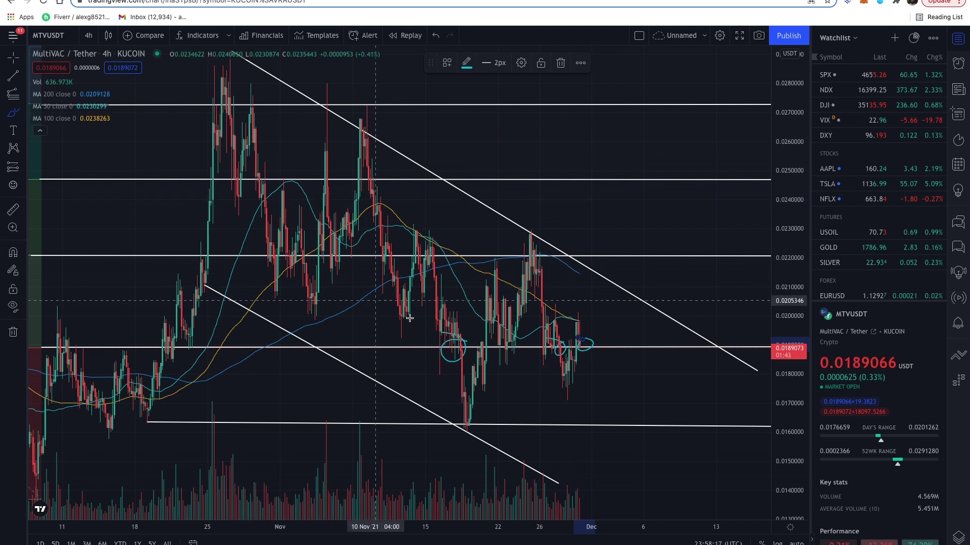
pyautogui.moveTo(194, 198); pyautogui.dragTo(566, 469)
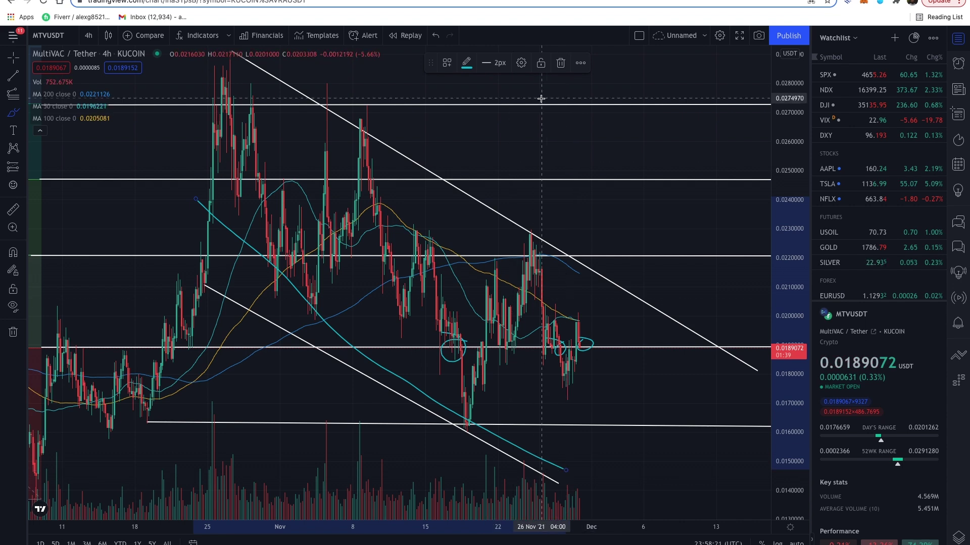
pyautogui.click(435, 37)
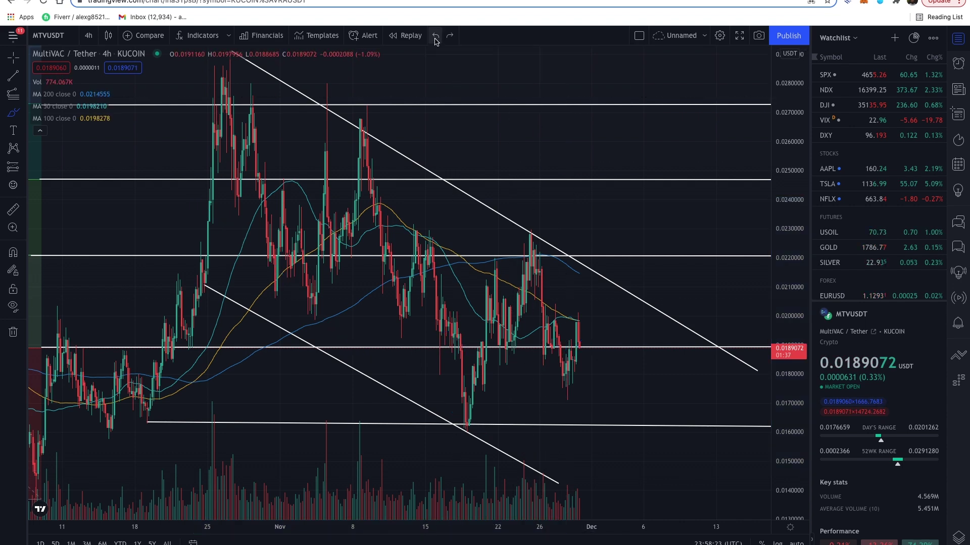
pyautogui.scroll(4, 455, 293)
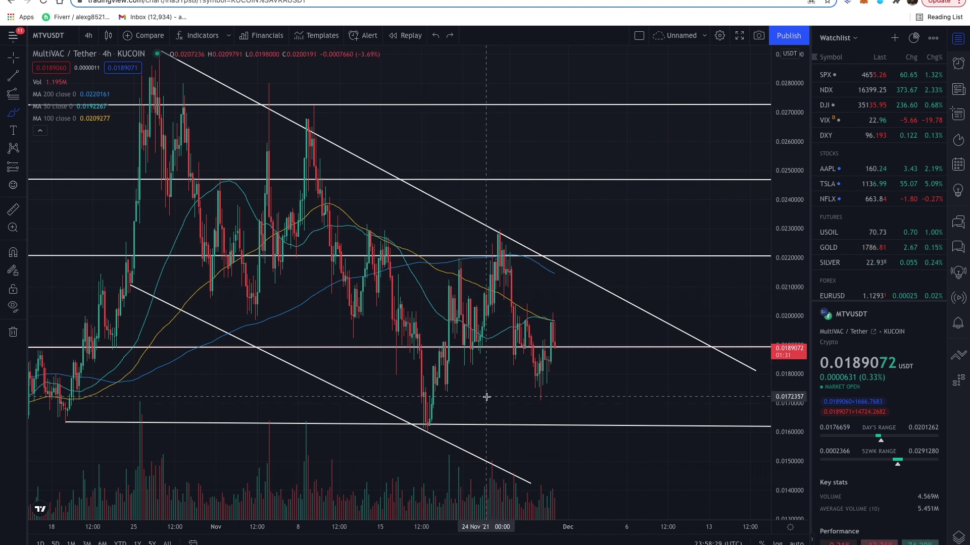
pyautogui.moveTo(484, 396); pyautogui.dragTo(483, 389)
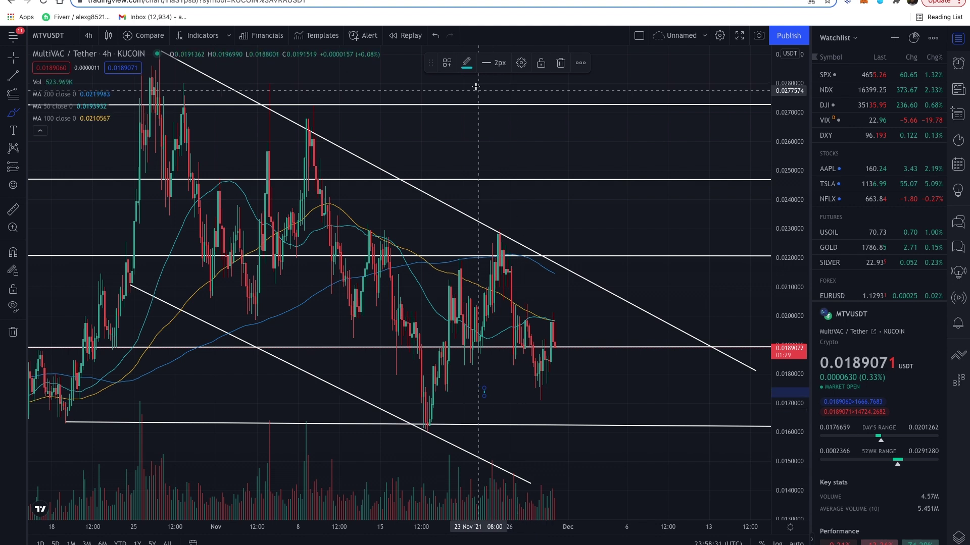
pyautogui.click(439, 37)
pyautogui.click(13, 57)
# Circle the price before the mid-November drop, the 19 Nov low and the rebound with the Brush, and undo these circles
pyautogui.moveTo(531, 188); pyautogui.dragTo(535, 156)
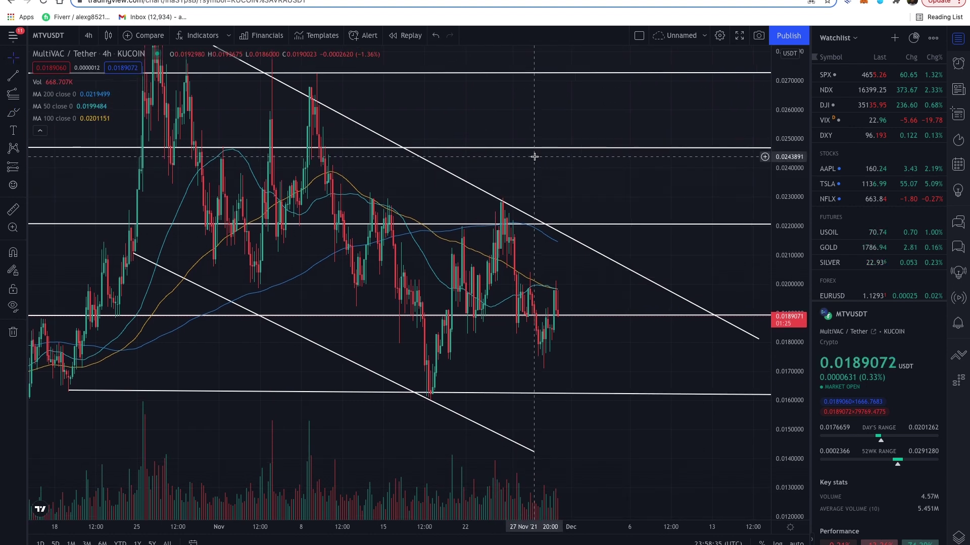
pyautogui.scroll(1, 500, 320)
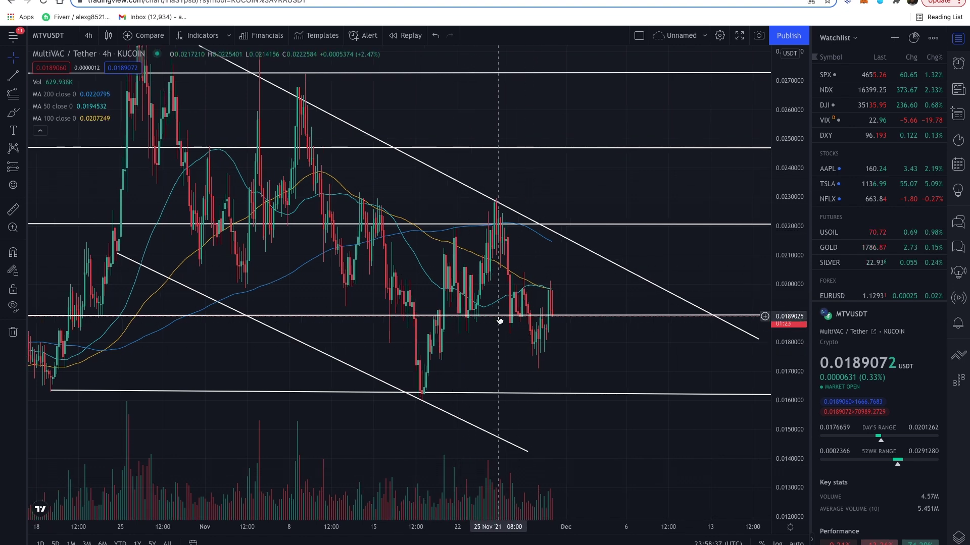
pyautogui.click(13, 114)
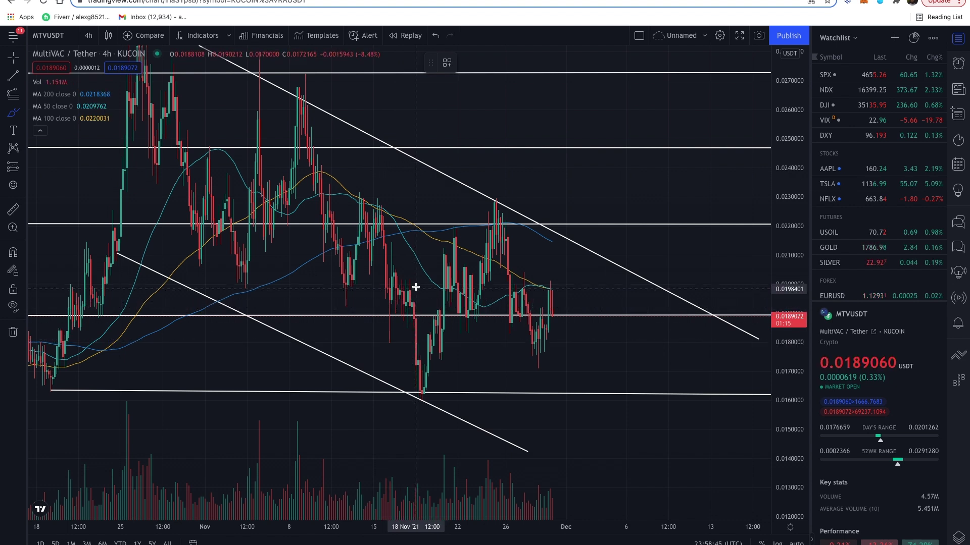
pyautogui.moveTo(410, 281); pyautogui.dragTo(403, 283)
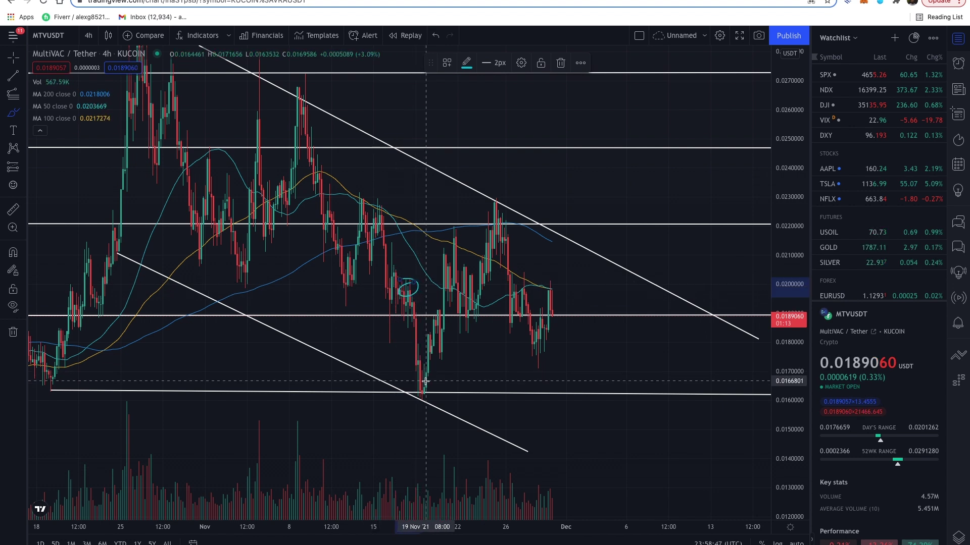
pyautogui.moveTo(427, 383); pyautogui.dragTo(423, 384)
pyautogui.moveTo(426, 290); pyautogui.dragTo(443, 298)
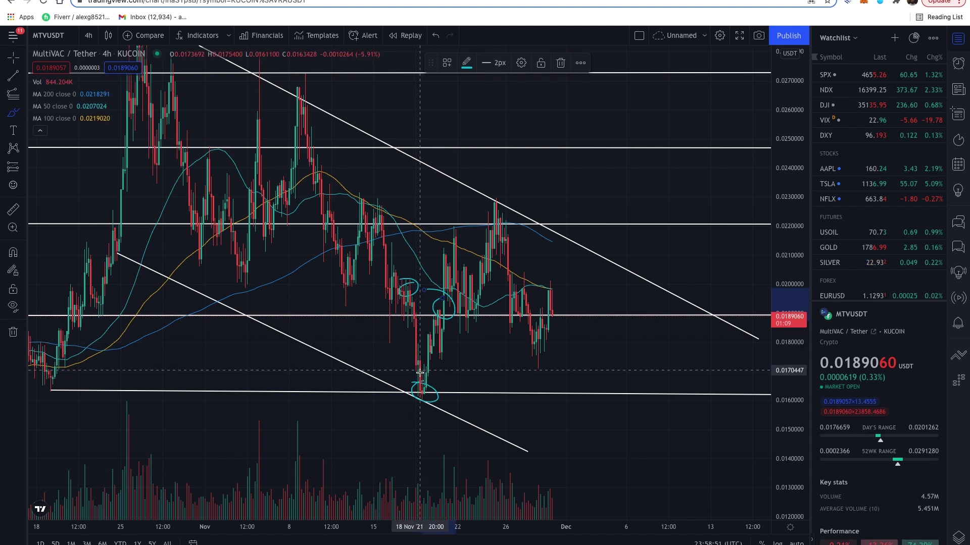
pyautogui.click(434, 35)
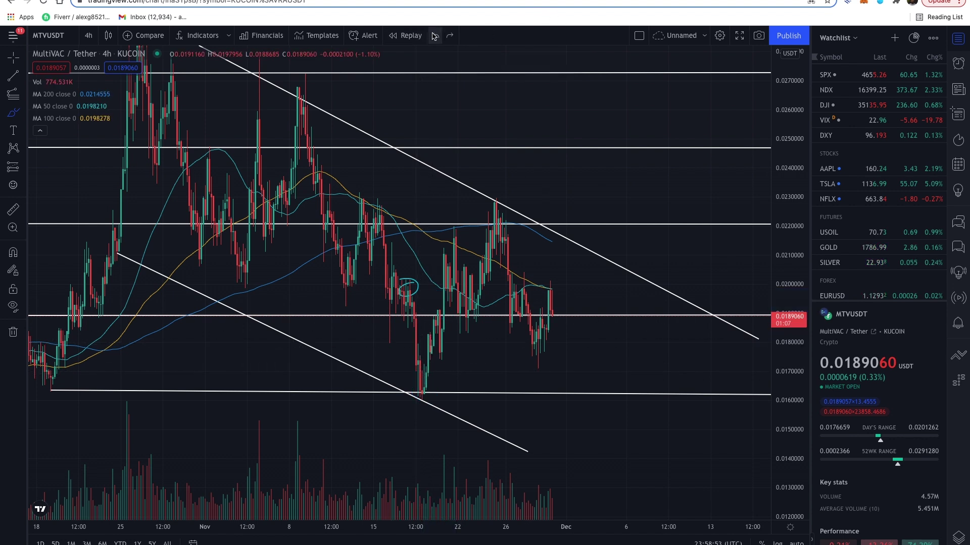
# Measure the price rise from the 19 Nov low to the 25 Nov high and clear the measurement
pyautogui.click(13, 213)
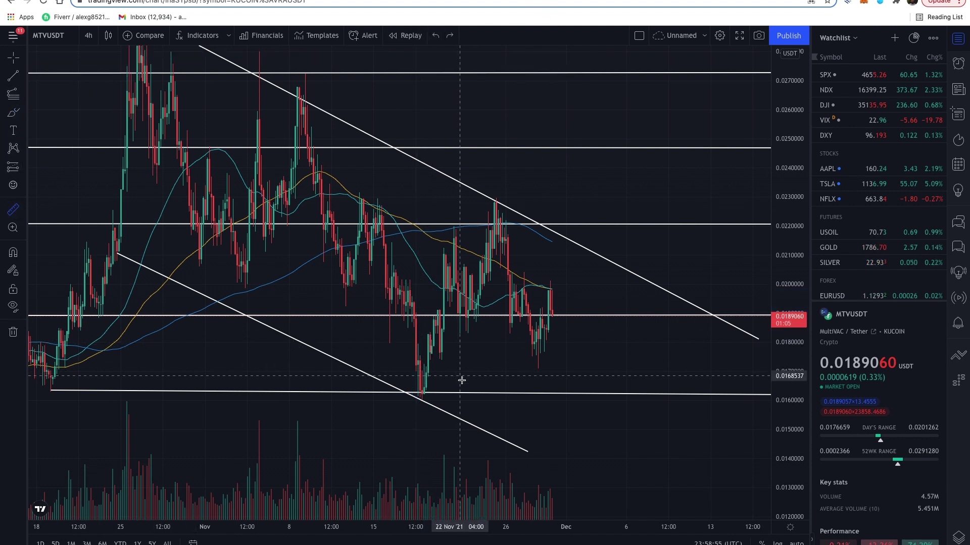
pyautogui.click(422, 397)
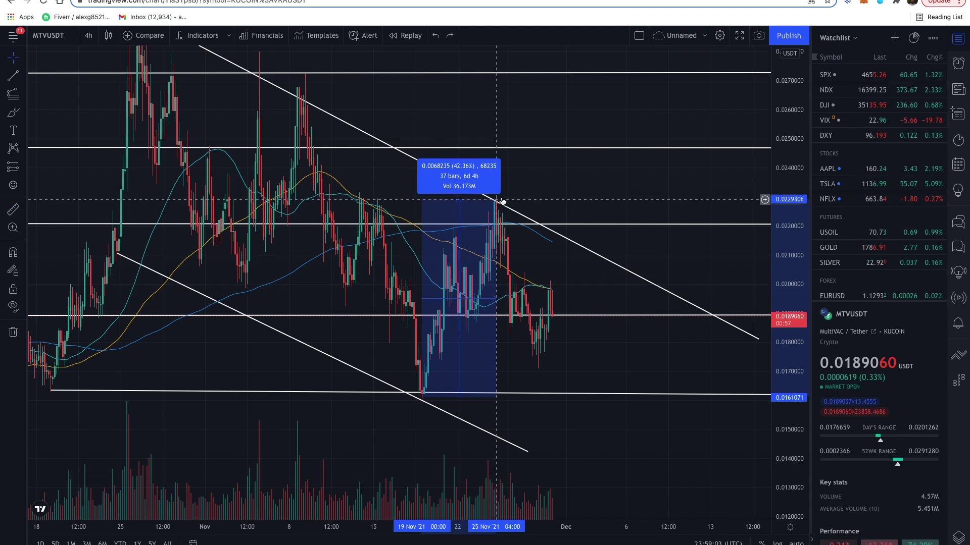
pyautogui.click(514, 189)
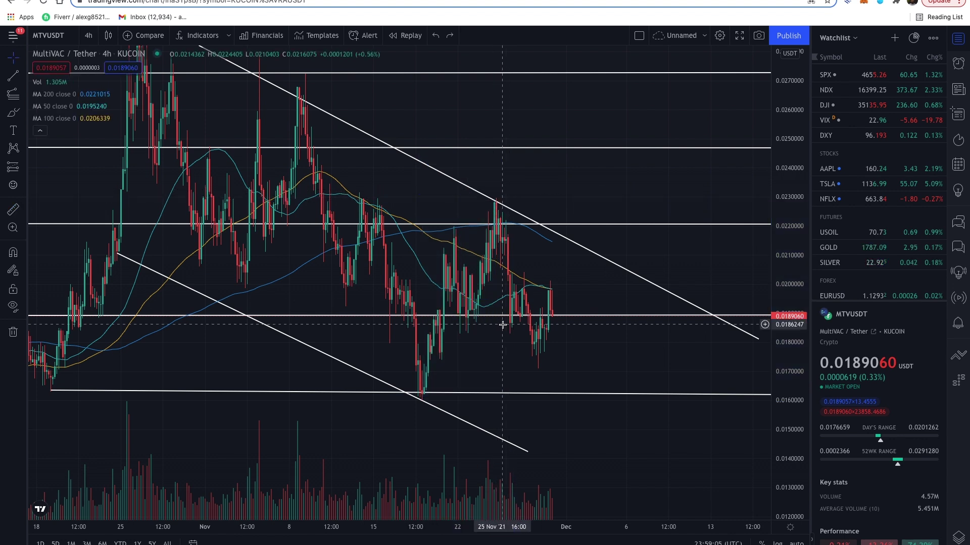
# Circle with the Brush the late-November bounce near 0.0198, the following low near 0.0173 and the latest high near 0.0197
pyautogui.click(15, 113)
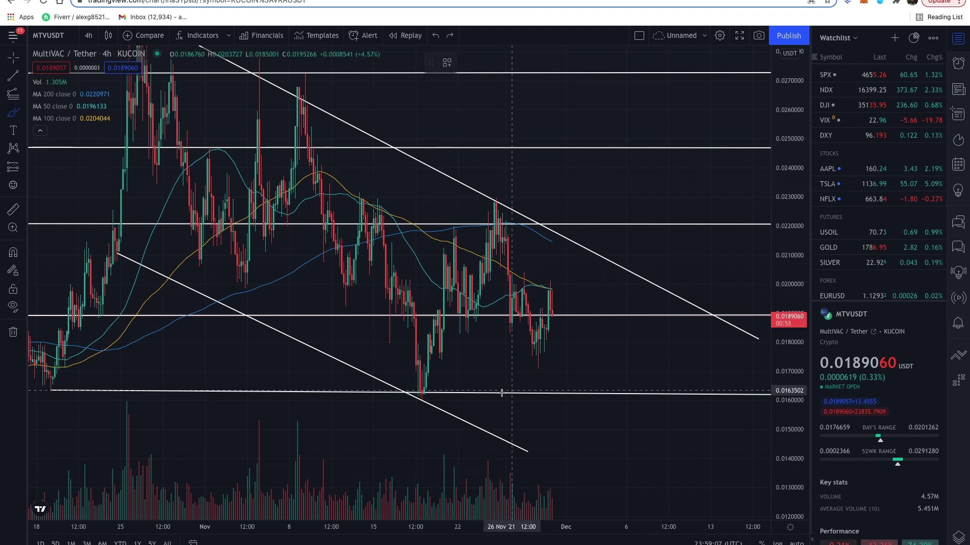
pyautogui.scroll(2, 521, 326)
pyautogui.scroll(1, 522, 326)
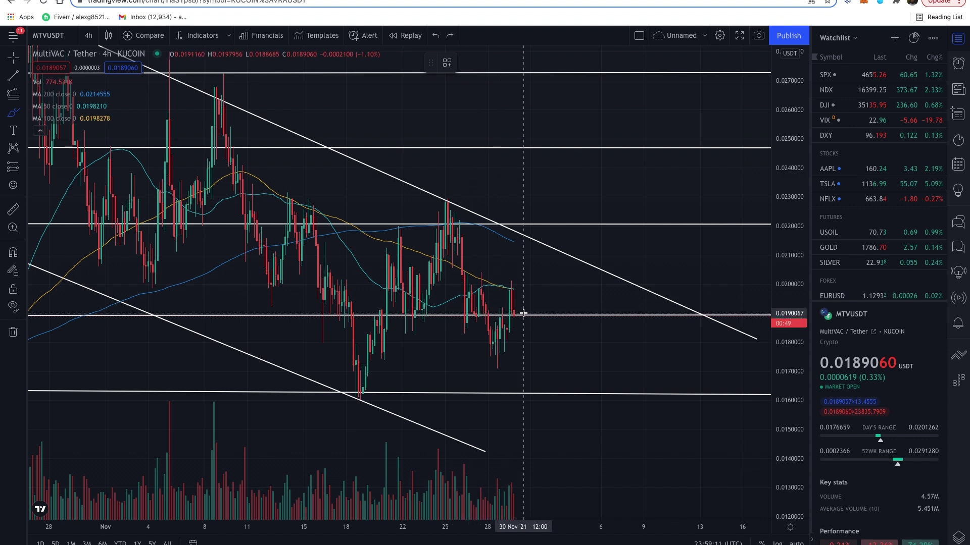
pyautogui.moveTo(478, 281); pyautogui.dragTo(476, 282)
pyautogui.moveTo(498, 355); pyautogui.dragTo(507, 369)
pyautogui.moveTo(514, 284)
pyautogui.mouseDown()
pyautogui.moveTo(523, 294)
pyautogui.moveTo(513, 284)
pyautogui.mouseUp()
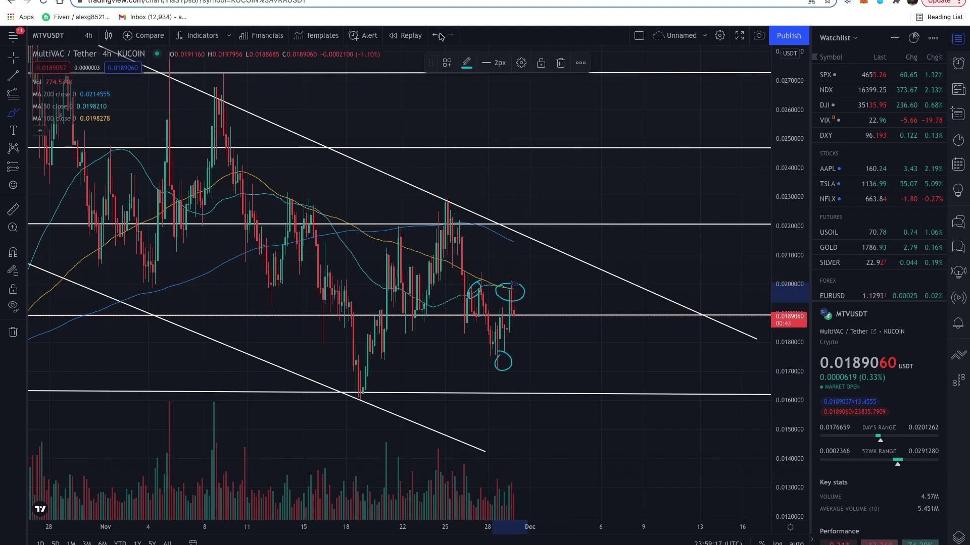
# Sketch a rising curve with the Brush from about 0.0206 to about 0.0237 and undo all brush marks
pyautogui.moveTo(528, 266); pyautogui.dragTo(613, 175)
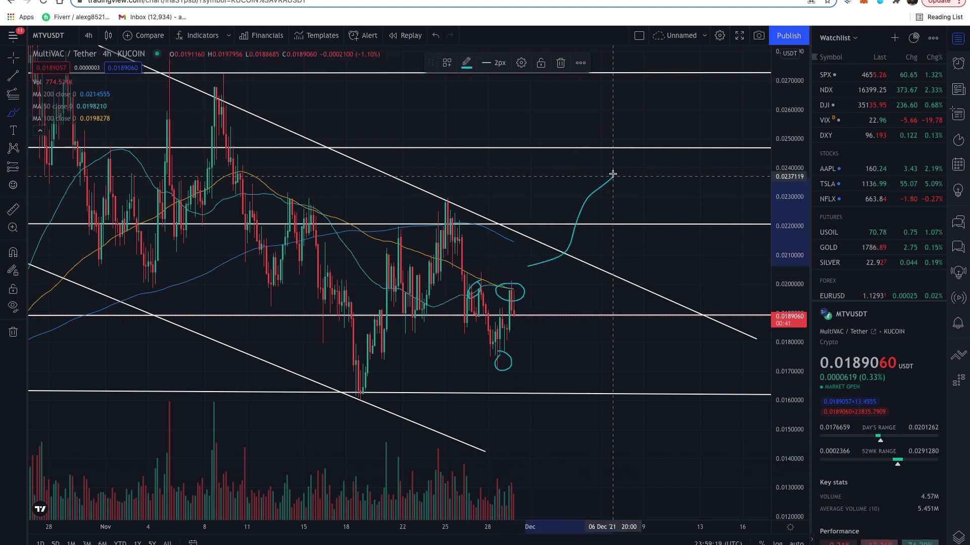
pyautogui.click(440, 41)
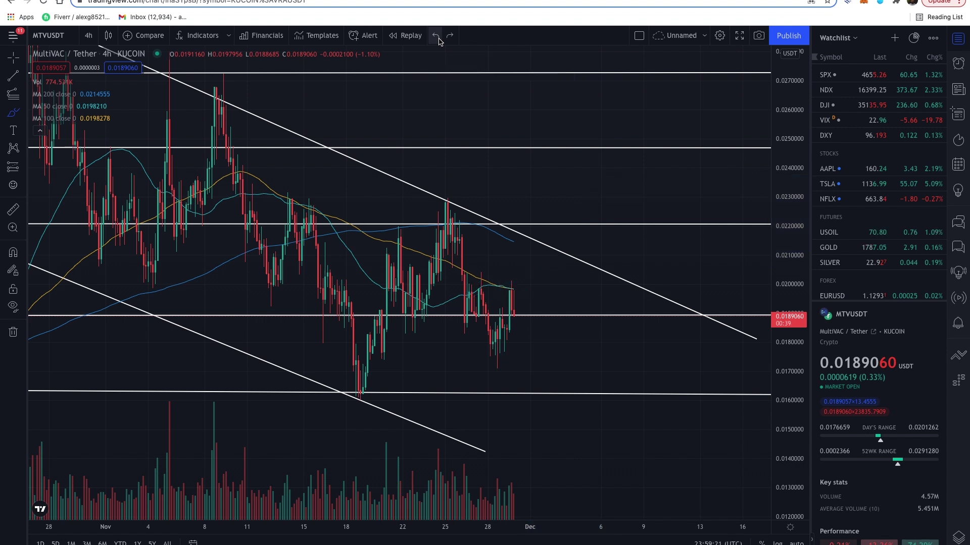
# Measure the price rise from the 28 Nov low to the 29 Nov high and clear the measurement
pyautogui.click(12, 215)
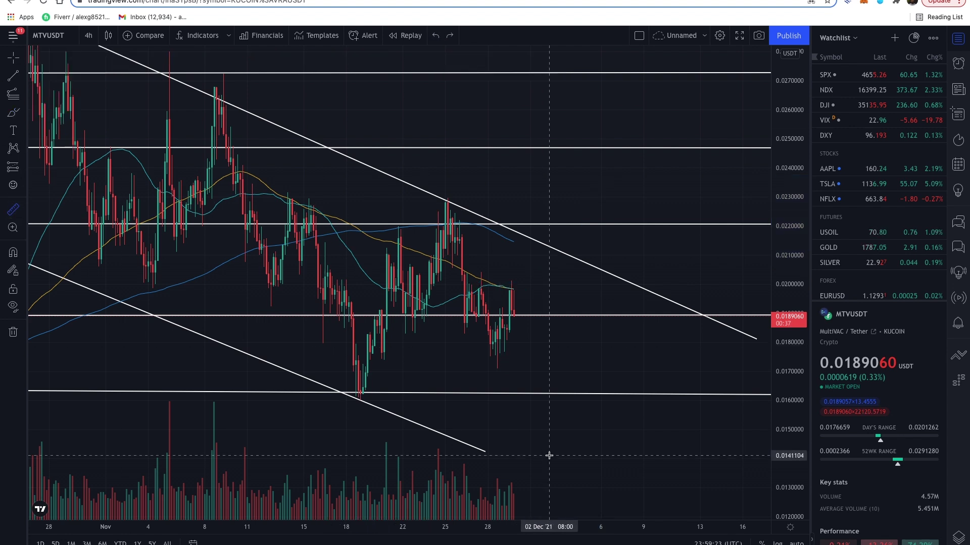
pyautogui.click(498, 367)
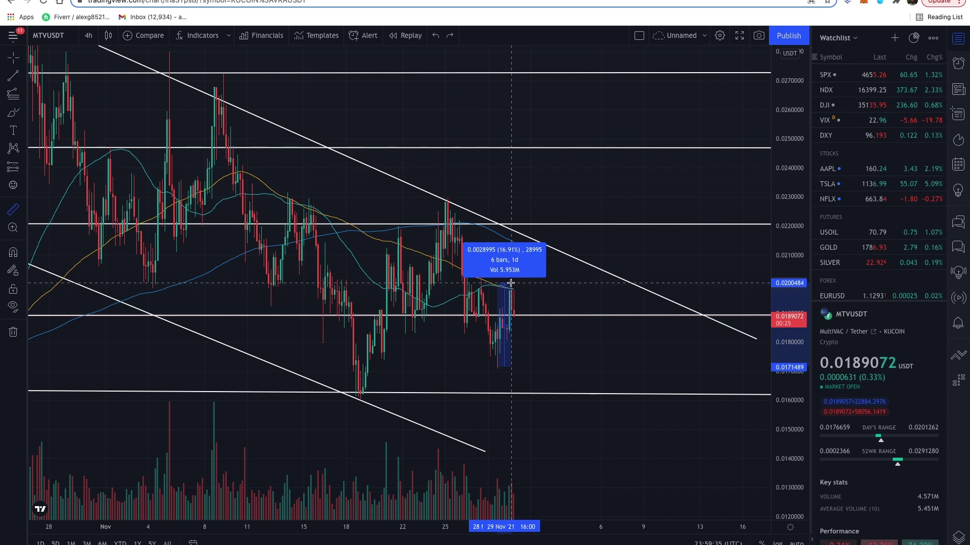
pyautogui.click(539, 306)
# Trace the 21–24 Nov consolidation and climb with the Brush, sketch a rise from about 0.0200 to about 0.0221, and undo each mark
pyautogui.scroll(2, 496, 346)
pyautogui.scroll(-1, 495, 348)
pyautogui.scroll(3, 496, 350)
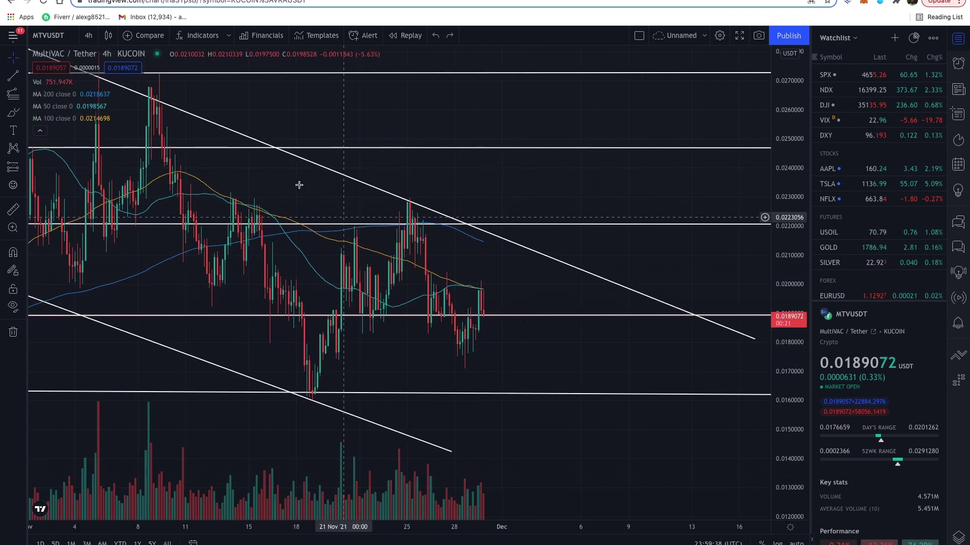
pyautogui.click(13, 112)
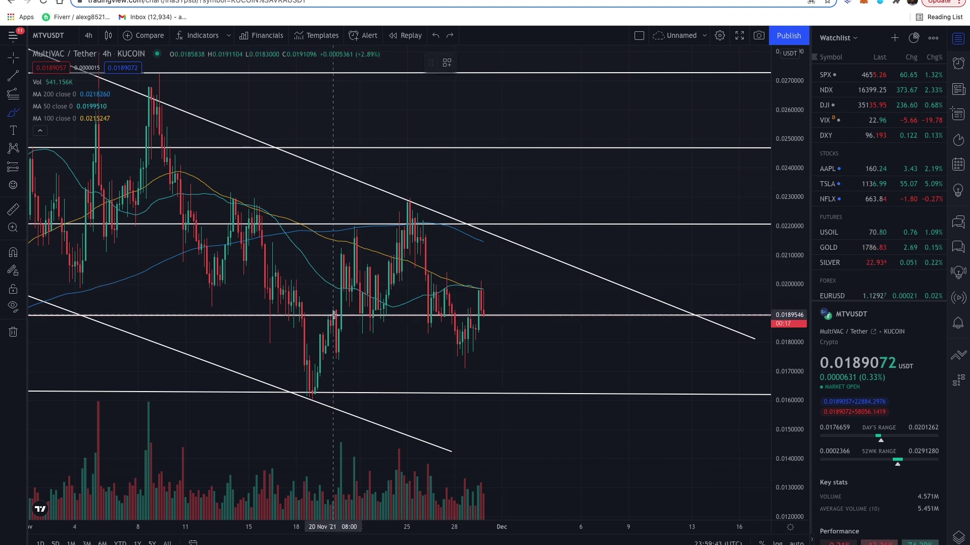
pyautogui.moveTo(331, 254)
pyautogui.mouseDown()
pyautogui.moveTo(353, 258)
pyautogui.moveTo(347, 309)
pyautogui.moveTo(365, 269)
pyautogui.moveTo(379, 264)
pyautogui.moveTo(393, 218)
pyautogui.mouseUp()
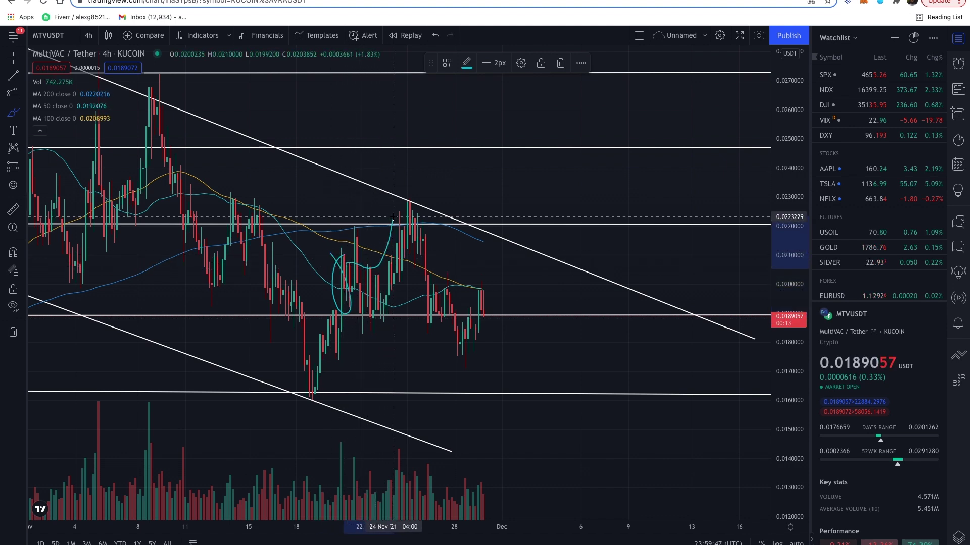
pyautogui.click(437, 37)
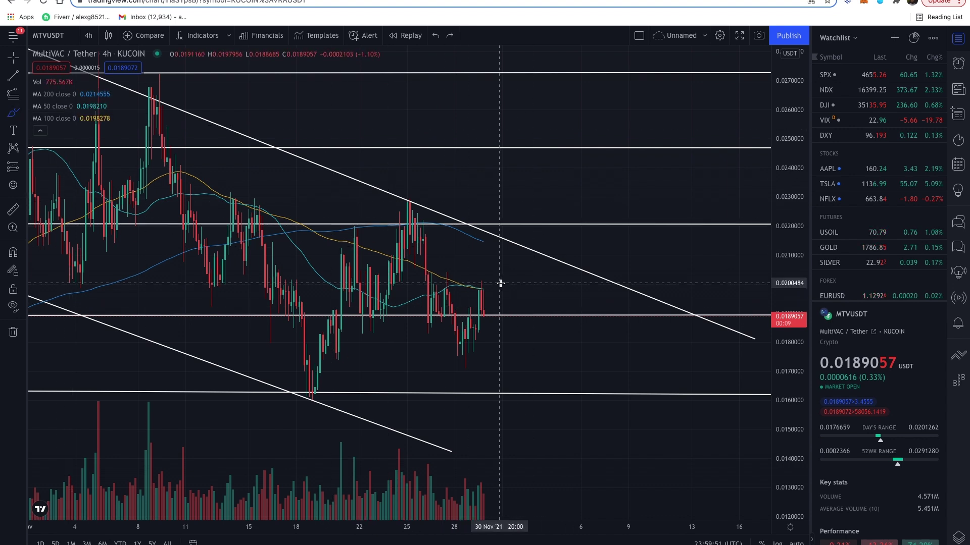
pyautogui.moveTo(484, 286); pyautogui.dragTo(508, 224)
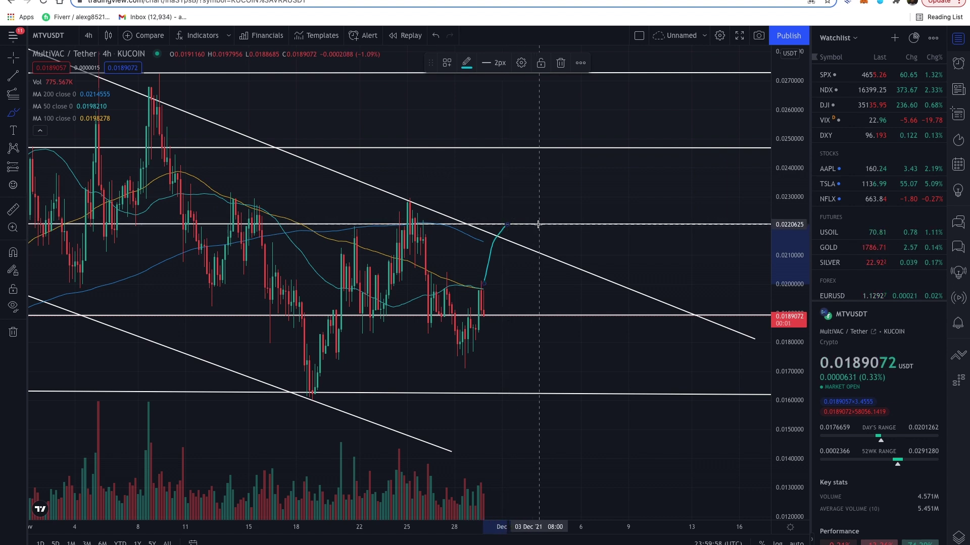
pyautogui.click(436, 36)
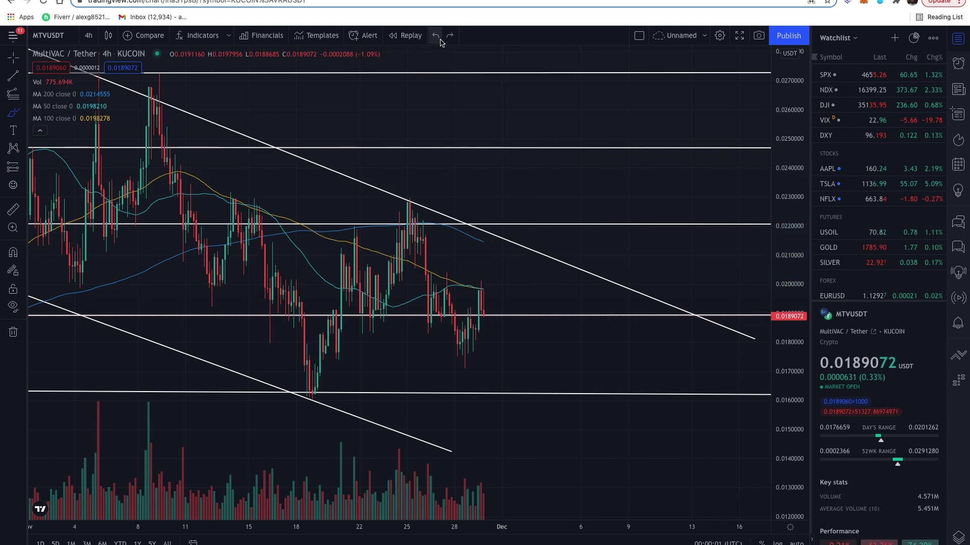
# Sketch a rising projection from the latest price to about 0.0222 and a wavy one to about 0.0198 with the Brush, undoing each
pyautogui.scroll(1, 495, 261)
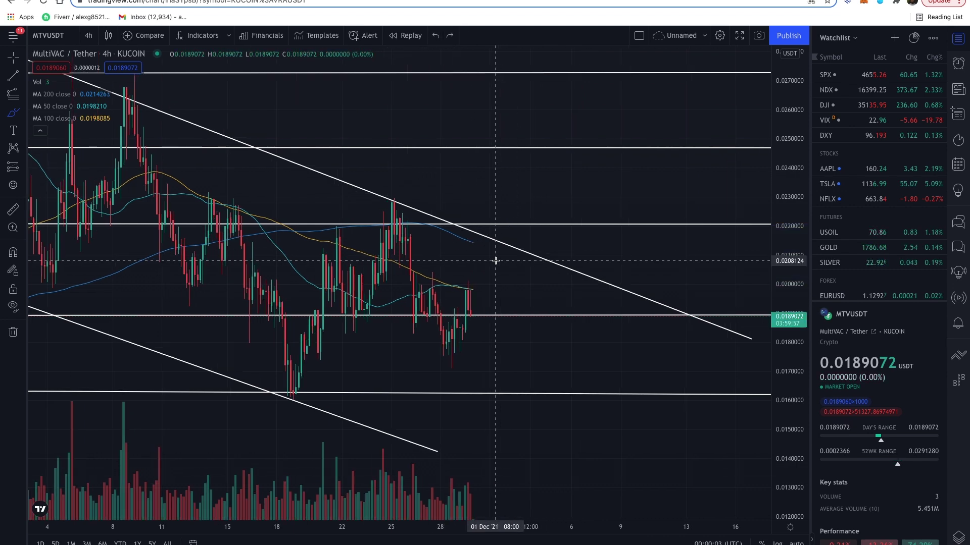
pyautogui.scroll(-3, 495, 260)
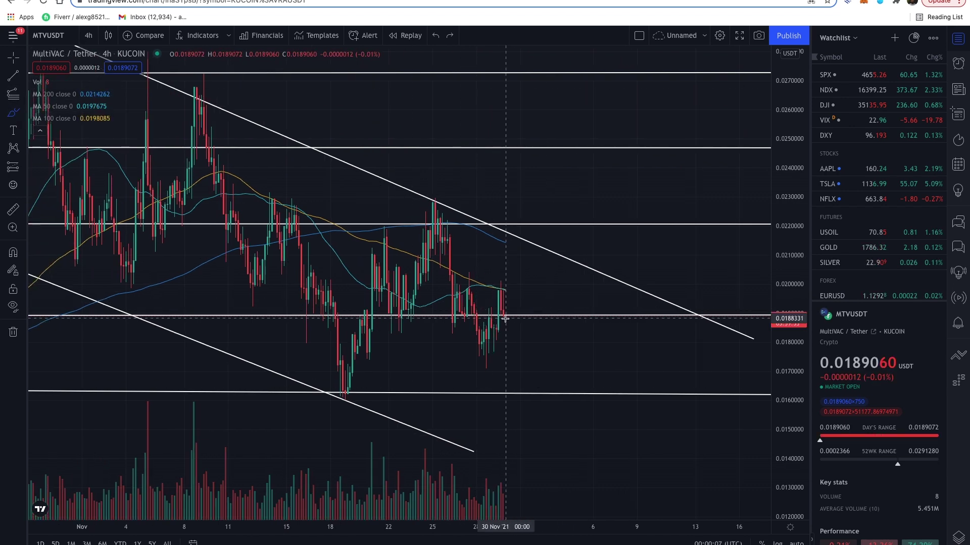
pyautogui.scroll(2, 502, 320)
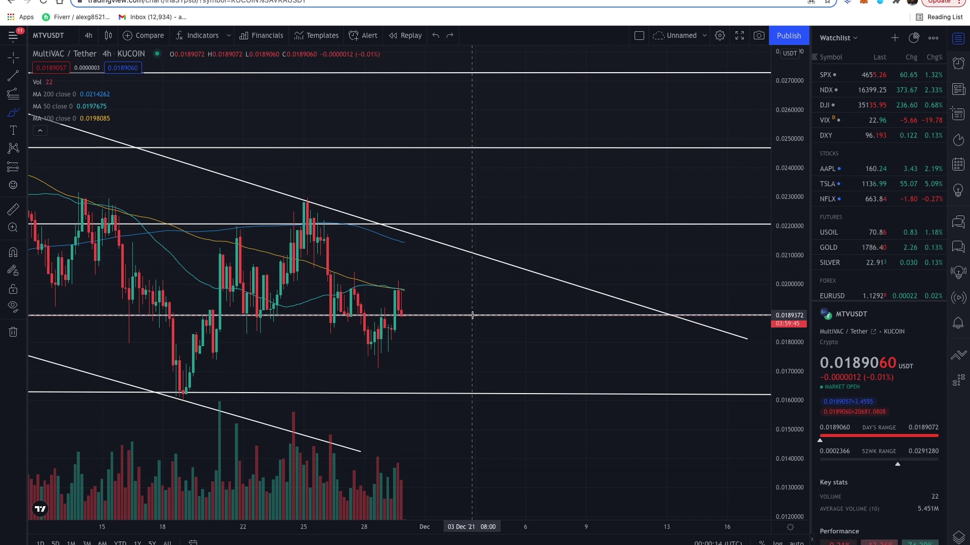
pyautogui.moveTo(408, 315)
pyautogui.mouseDown()
pyautogui.moveTo(432, 314)
pyautogui.moveTo(489, 220)
pyautogui.mouseUp()
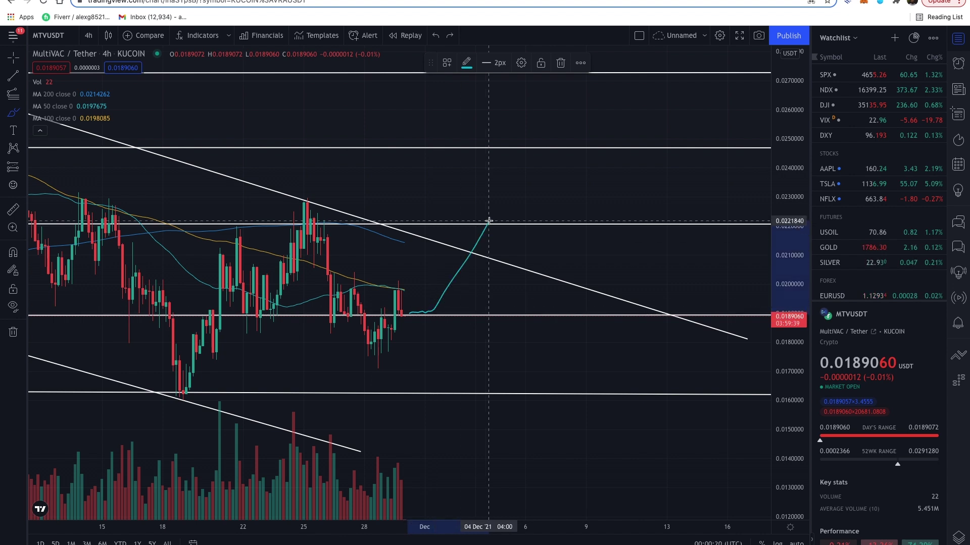
pyautogui.click(435, 35)
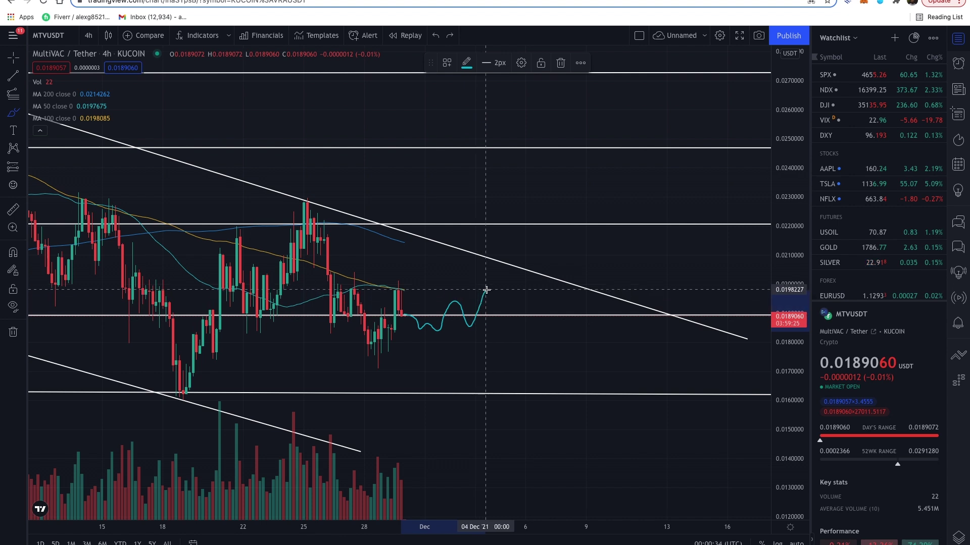
pyautogui.moveTo(486, 290); pyautogui.dragTo(486, 290)
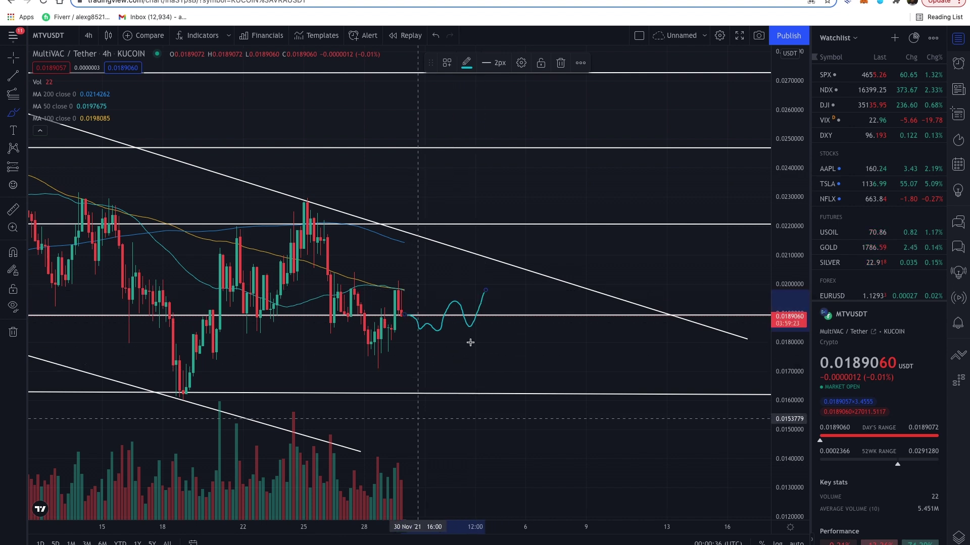
pyautogui.click(436, 37)
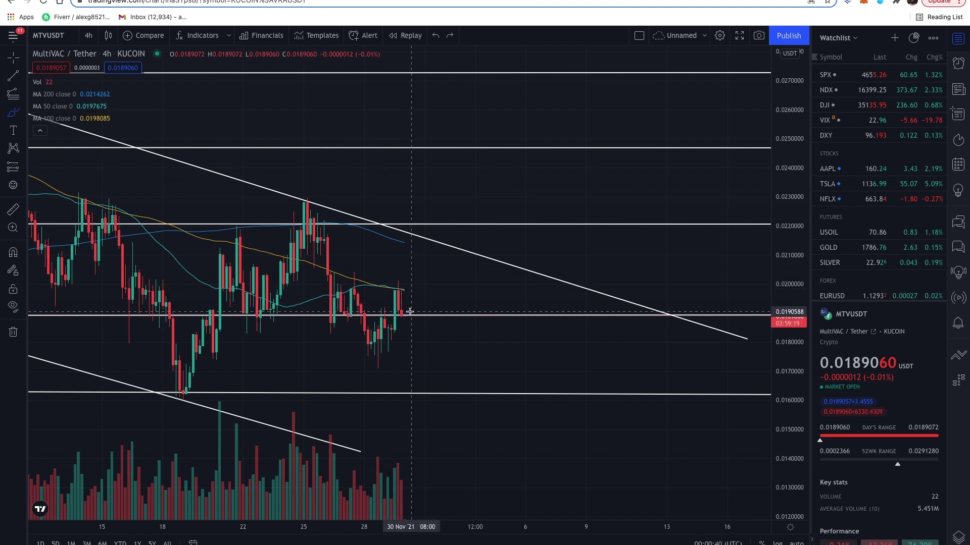
# Circle the latest candle, bracket the 11 Nov to early December range with vertical Brush strokes, loop around it, and undo all marks
pyautogui.moveTo(403, 310); pyautogui.dragTo(403, 317)
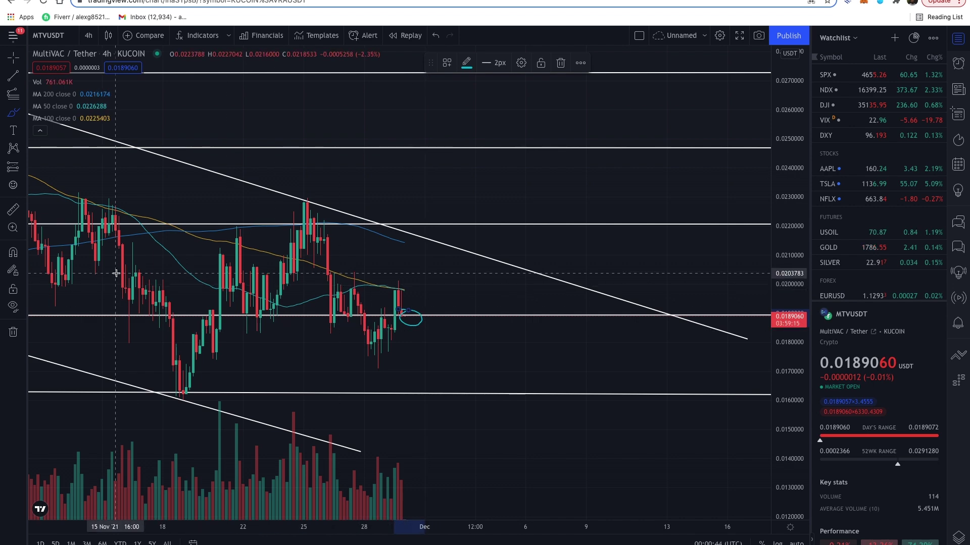
pyautogui.scroll(-3, 155, 286)
pyautogui.hscroll(-5, 155, 286)
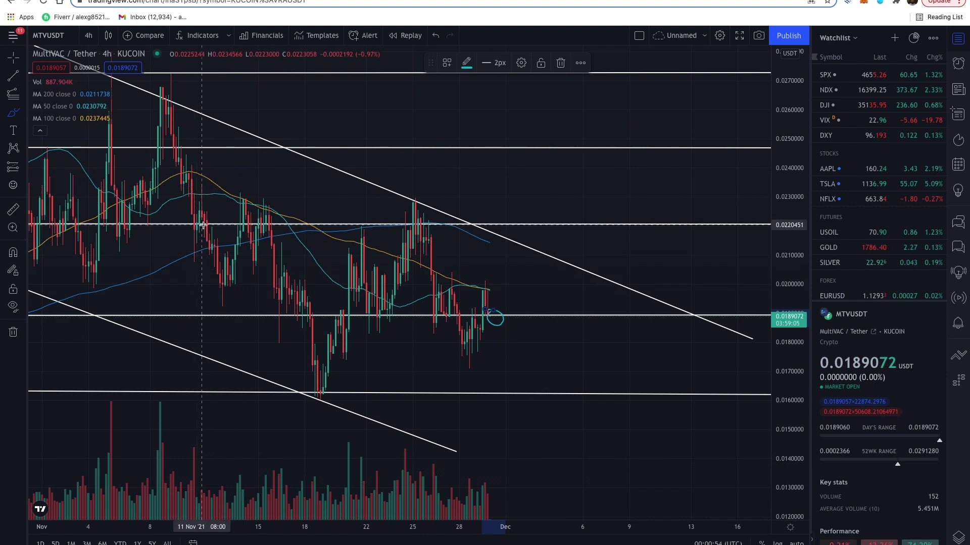
pyautogui.moveTo(209, 192); pyautogui.dragTo(218, 385)
pyautogui.moveTo(513, 192); pyautogui.dragTo(513, 393)
pyautogui.scroll(3, 496, 413)
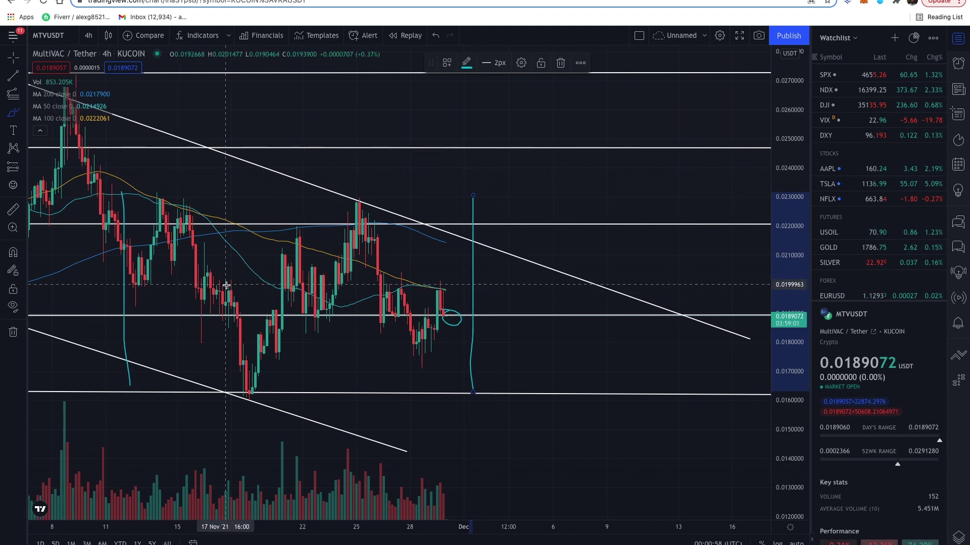
pyautogui.moveTo(238, 185)
pyautogui.mouseDown()
pyautogui.moveTo(145, 346)
pyautogui.moveTo(307, 168)
pyautogui.moveTo(121, 186)
pyautogui.mouseUp()
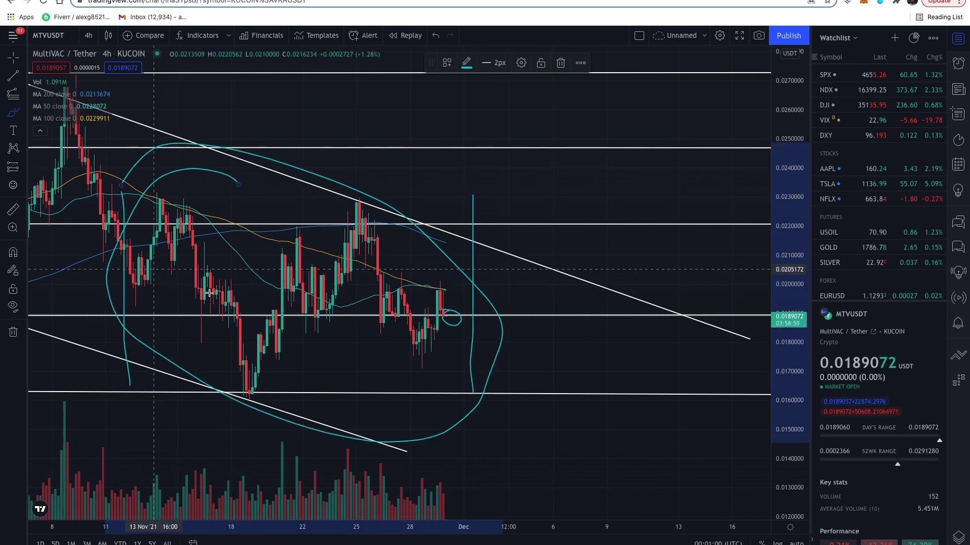
pyautogui.click(438, 38)
pyautogui.click(437, 39)
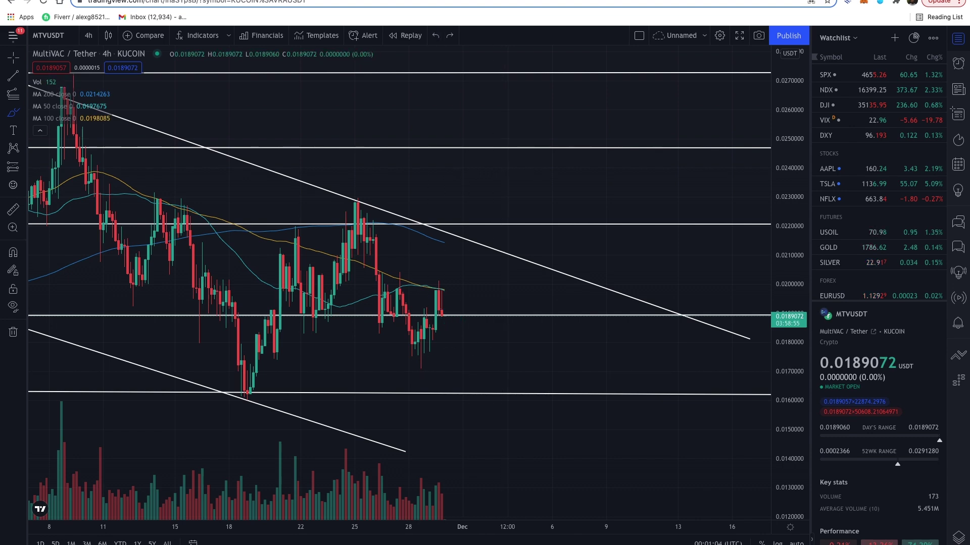
# Circle the 21–24 Nov consolidation with the Brush, sketch a wavy projection from the latest price to about 0.0209, and undo both
pyautogui.scroll(2, 409, 313)
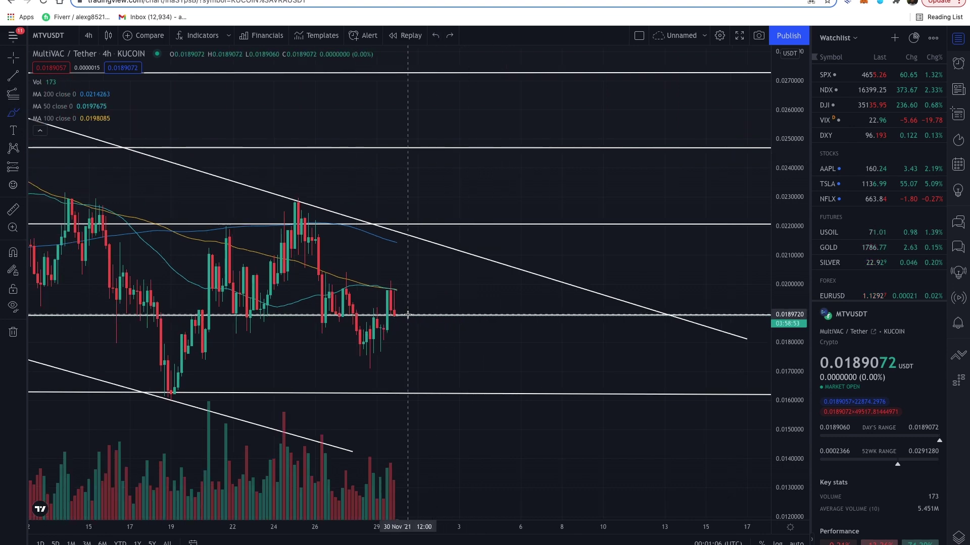
pyautogui.scroll(-1, 221, 329)
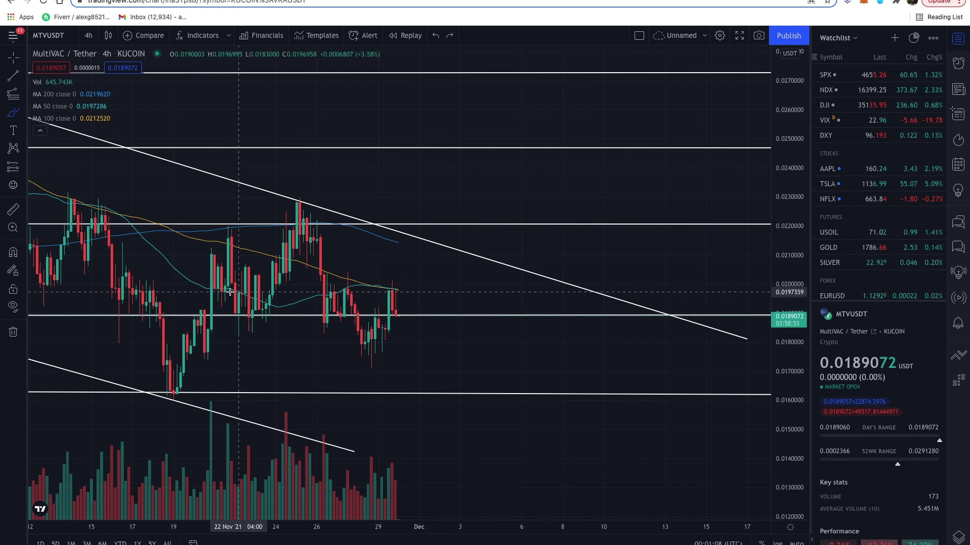
pyautogui.moveTo(251, 237)
pyautogui.mouseDown()
pyautogui.moveTo(283, 271)
pyautogui.moveTo(251, 236)
pyautogui.mouseUp()
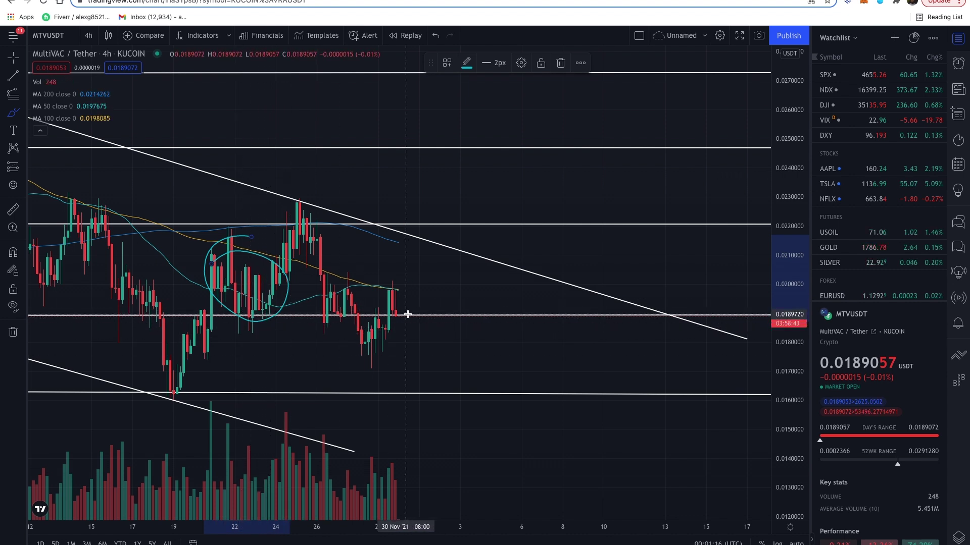
pyautogui.moveTo(407, 313); pyautogui.dragTo(520, 256)
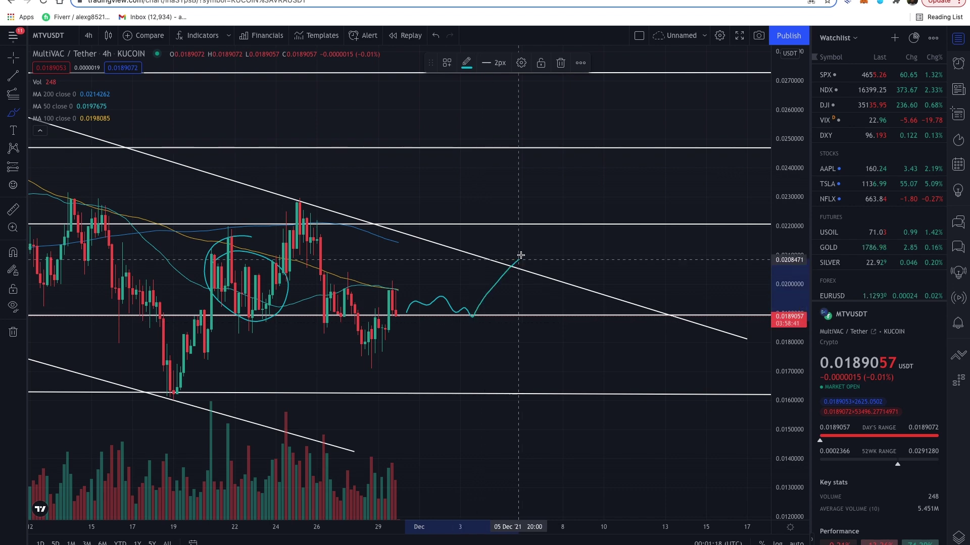
pyautogui.click(436, 36)
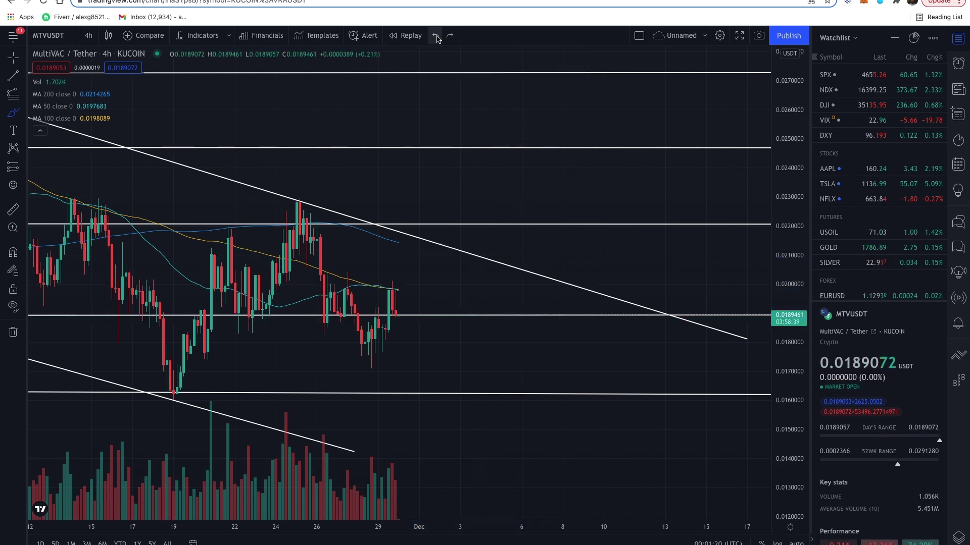
# Examine the horizontal levels above and below the price and both descending trend lines from mid-October to early December using the plain cursor
pyautogui.scroll(-5, 485, 242)
pyautogui.click(11, 57)
pyautogui.moveTo(485, 178); pyautogui.dragTo(448, 96)
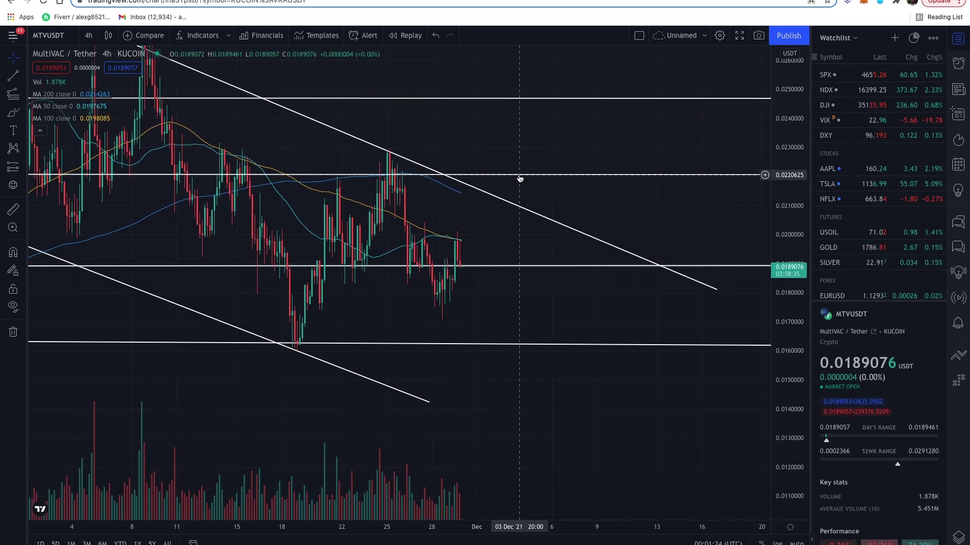
pyautogui.moveTo(506, 152); pyautogui.dragTo(515, 229)
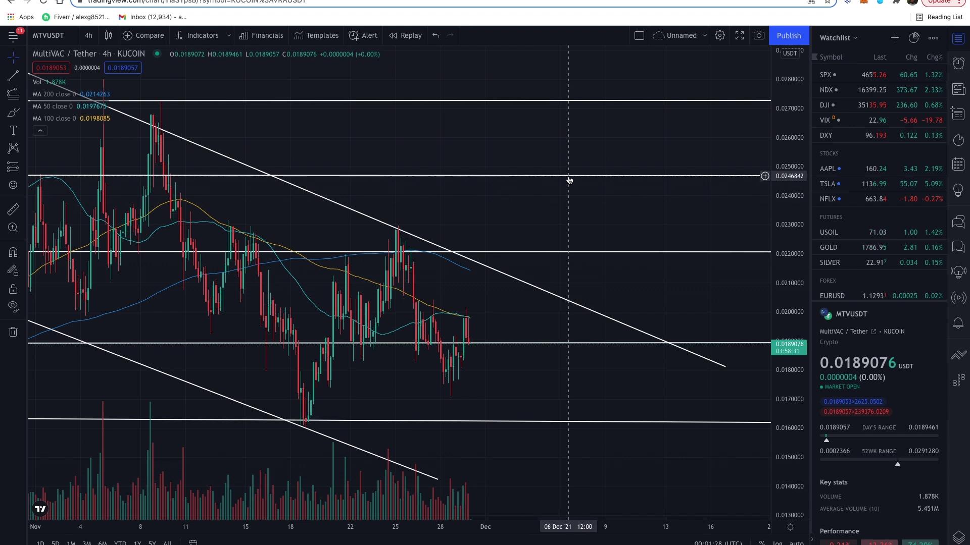
pyautogui.moveTo(551, 208); pyautogui.dragTo(600, 255)
pyautogui.moveTo(391, 218); pyautogui.dragTo(506, 252)
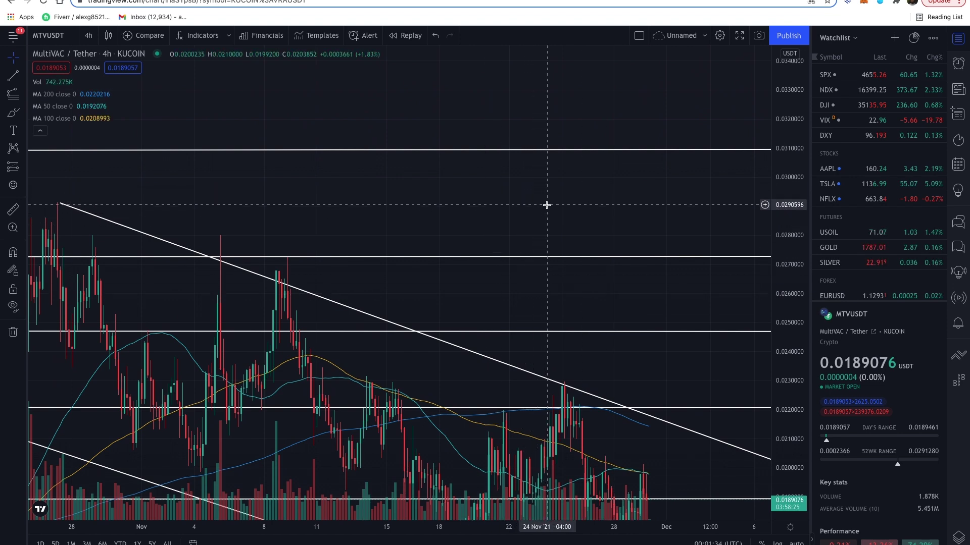
pyautogui.scroll(2, 574, 288)
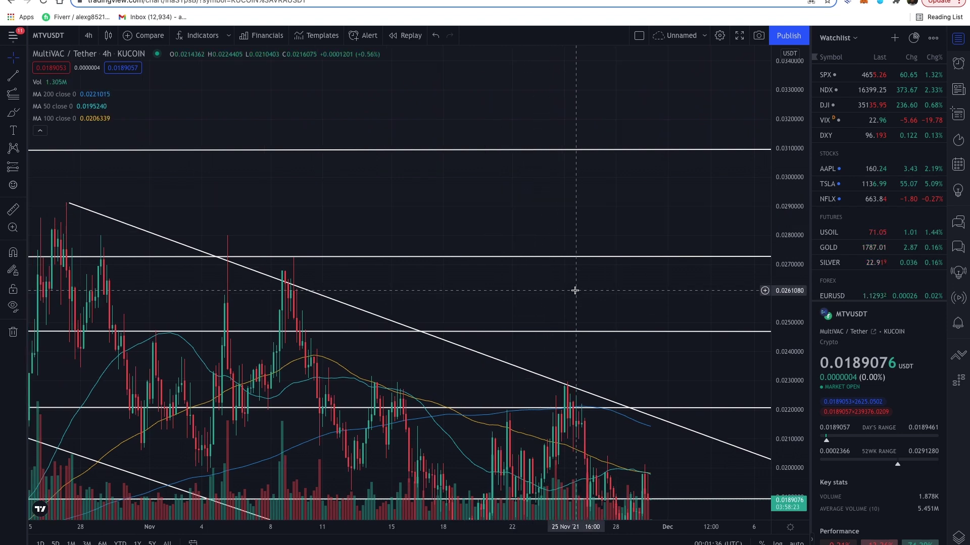
pyautogui.moveTo(596, 319); pyautogui.dragTo(463, 184)
pyautogui.moveTo(527, 310); pyautogui.dragTo(534, 284)
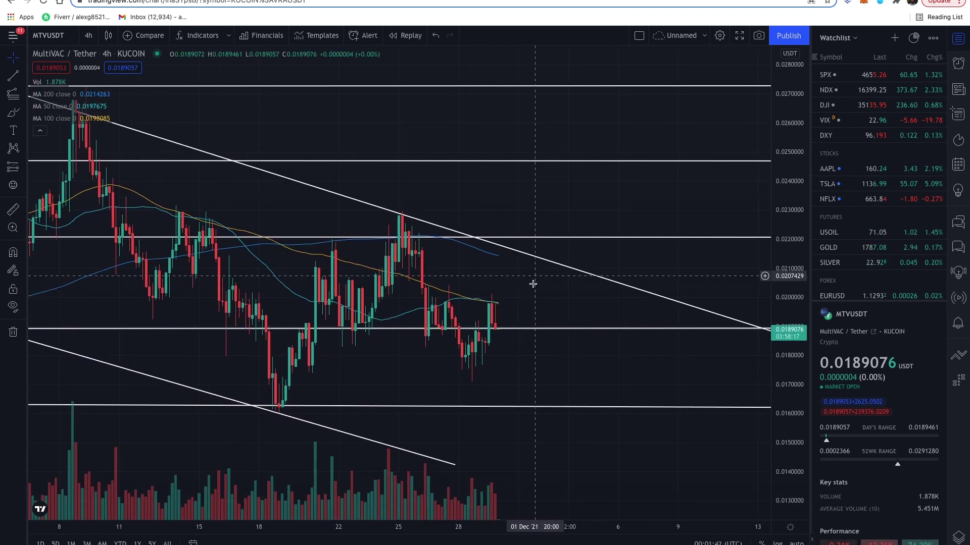
pyautogui.scroll(-5, 593, 188)
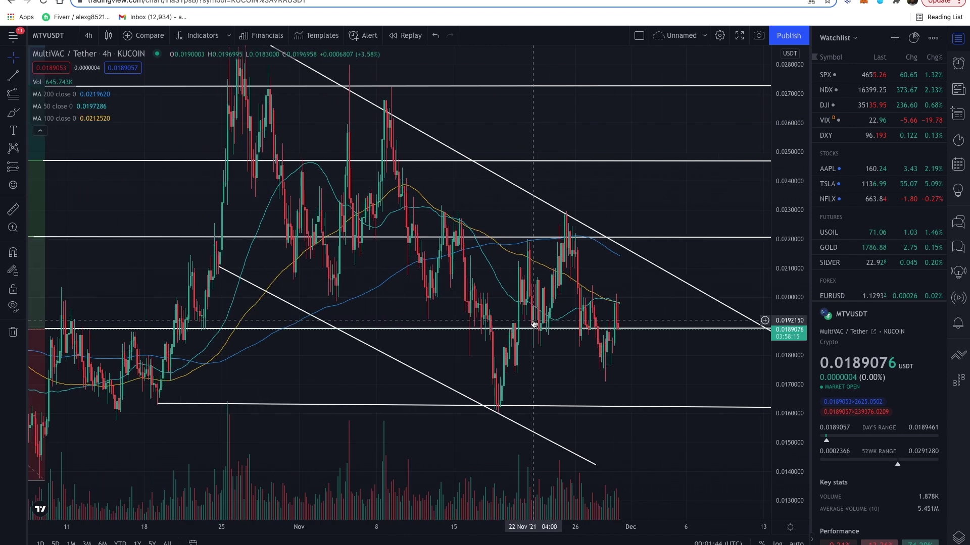
pyautogui.moveTo(619, 195); pyautogui.dragTo(584, 158)
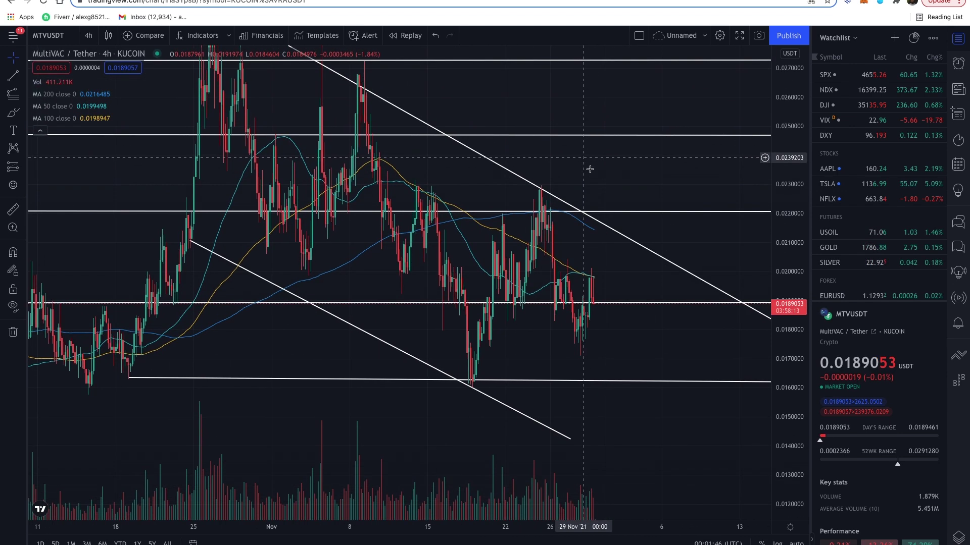
pyautogui.scroll(3, 595, 283)
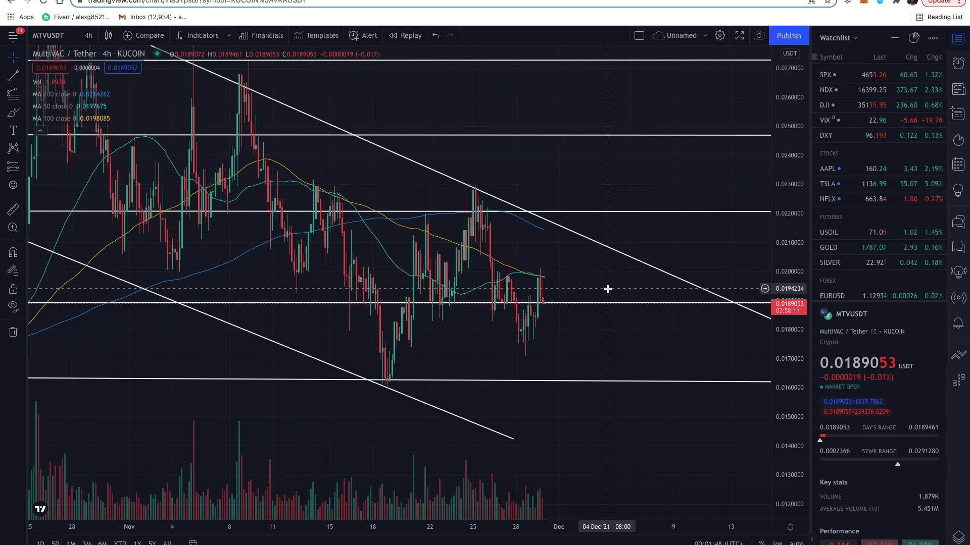
# Circle the moving-average convergence just above the latest candles with the Brush, and undo the mark
pyautogui.scroll(-1, 554, 288)
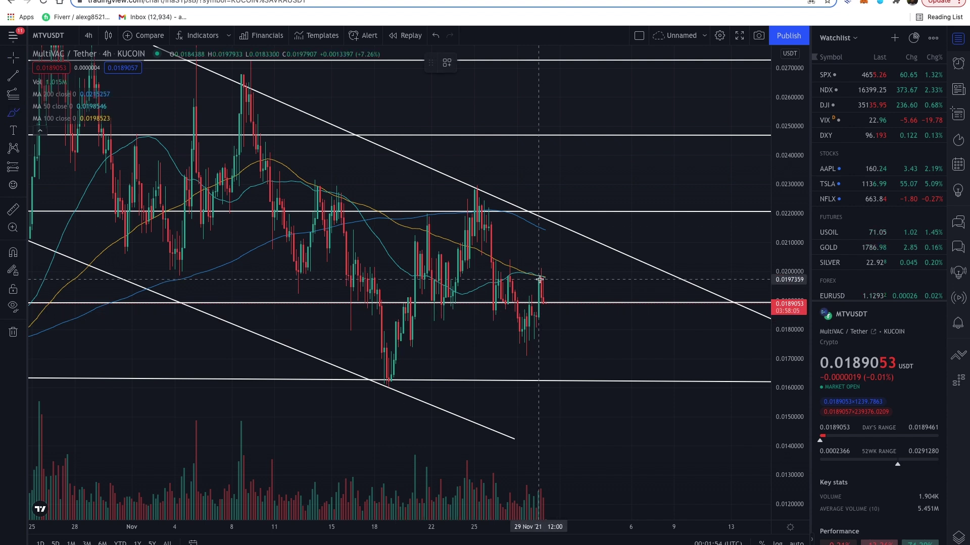
pyautogui.moveTo(532, 267); pyautogui.dragTo(524, 276)
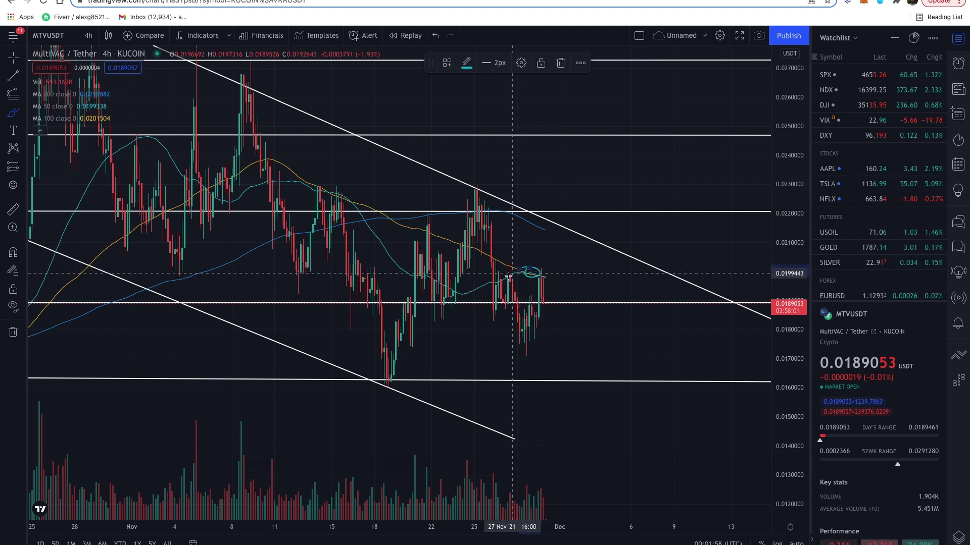
pyautogui.click(436, 37)
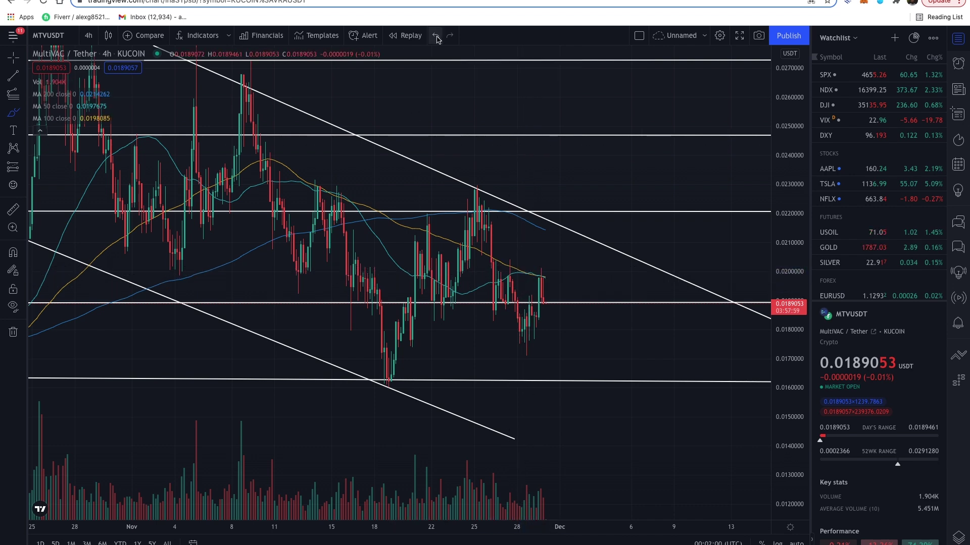
# Circle the mid-October moving-average crossover and low with the Brush, sketch a rising curve from that low to about 0.0227, and undo all marks
pyautogui.scroll(-3, 502, 256)
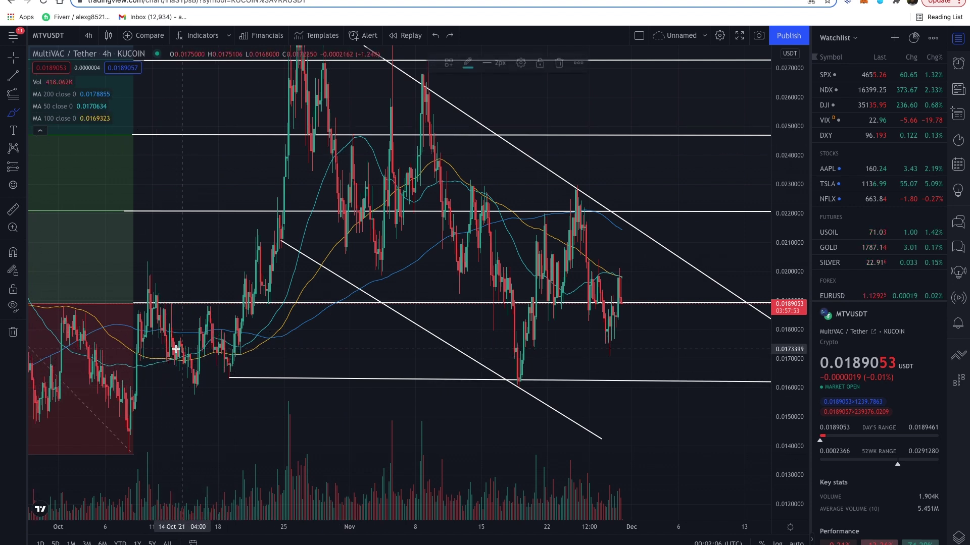
pyautogui.moveTo(150, 345); pyautogui.dragTo(180, 351)
pyautogui.moveTo(207, 402)
pyautogui.mouseDown()
pyautogui.moveTo(206, 390)
pyautogui.moveTo(189, 393)
pyautogui.moveTo(258, 333)
pyautogui.moveTo(309, 194)
pyautogui.mouseUp()
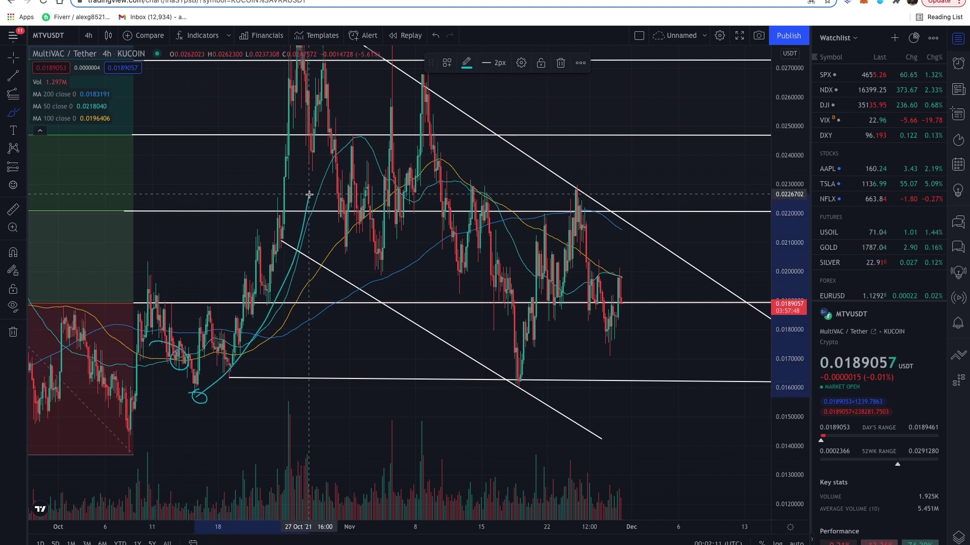
pyautogui.click(433, 37)
# Measure the rise from the mid-October low to the 27 October peak, and clear the measurement
pyautogui.scroll(-2, 426, 290)
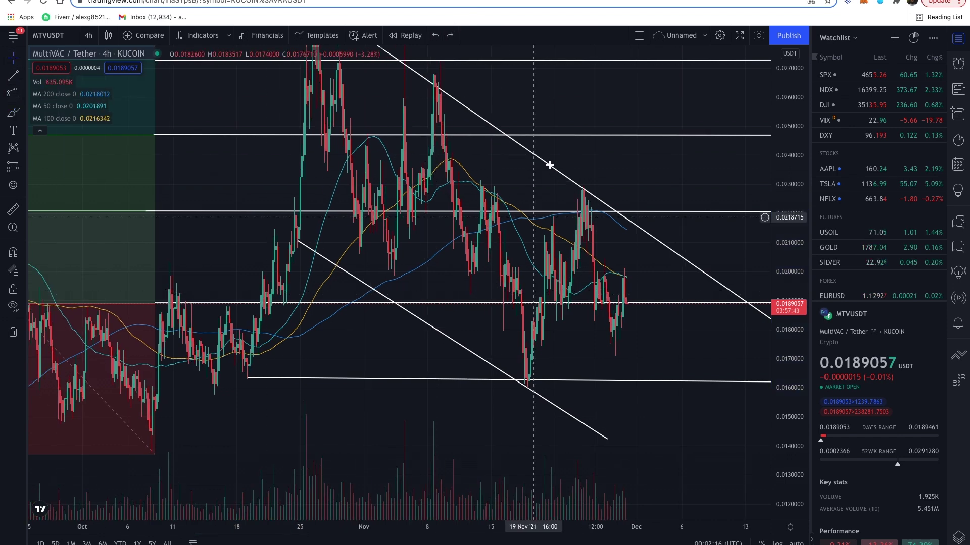
pyautogui.moveTo(541, 104); pyautogui.dragTo(534, 190)
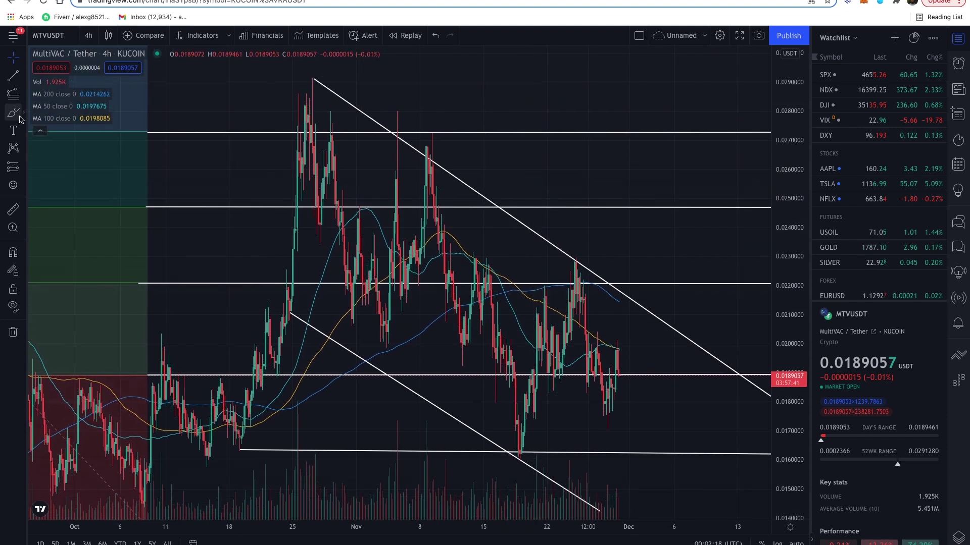
pyautogui.click(13, 209)
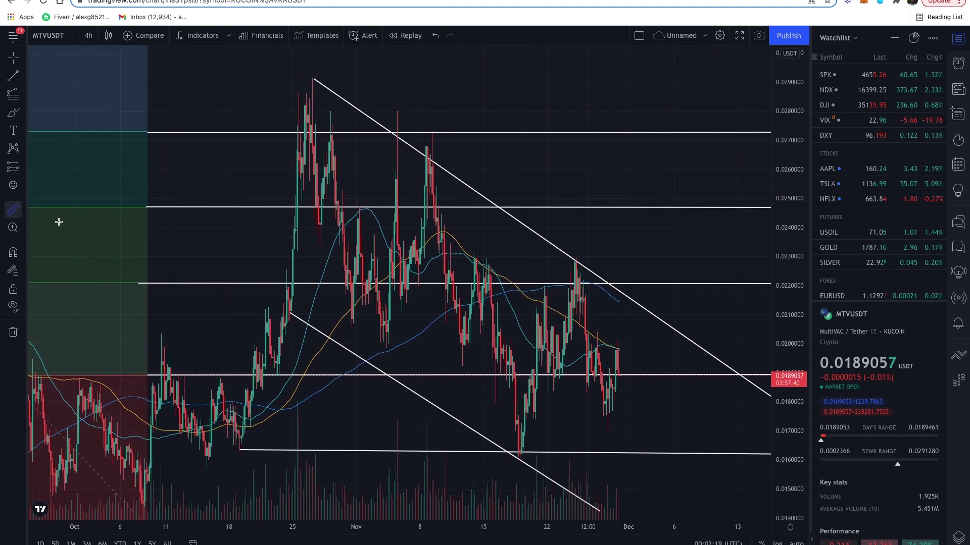
pyautogui.click(207, 465)
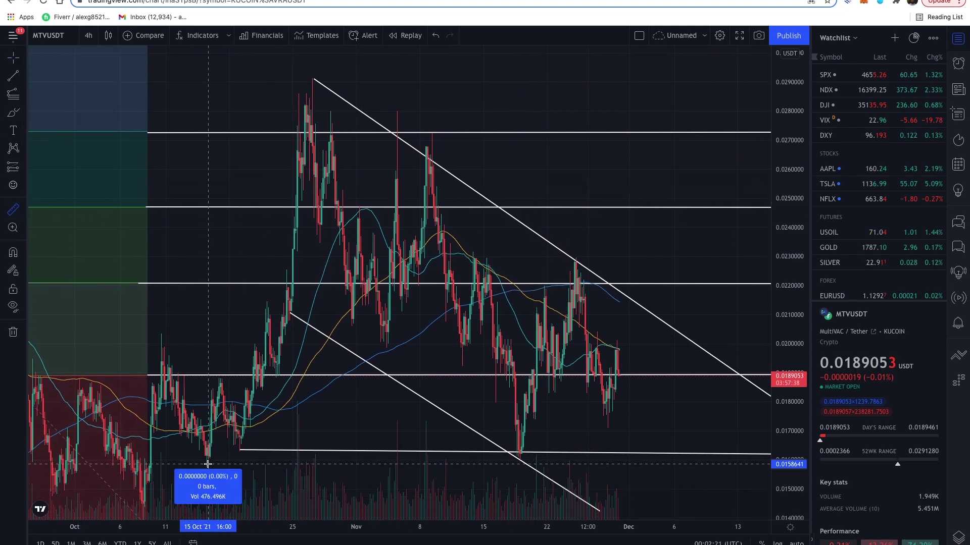
pyautogui.click(311, 82)
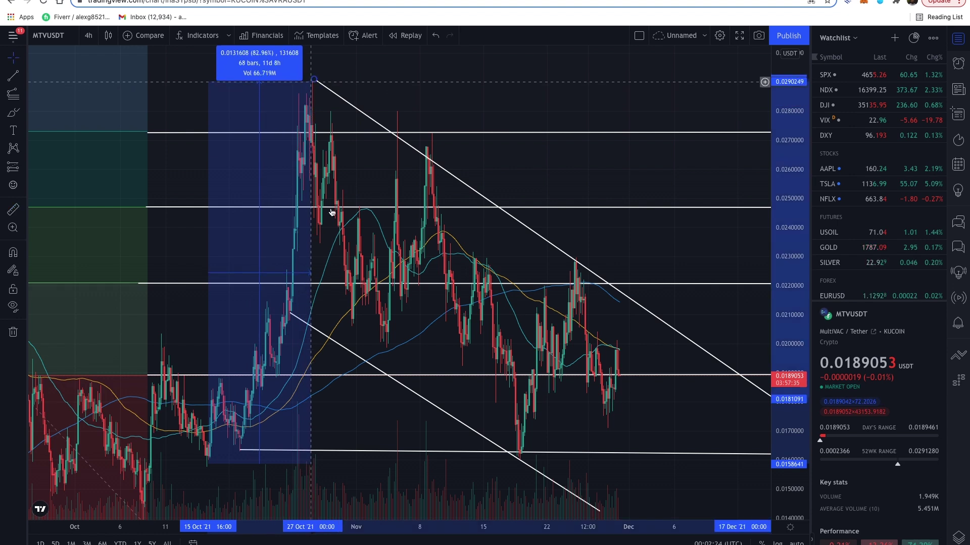
pyautogui.click(359, 354)
# Measure a possible rise from the latest swing high near 0.0201 to about 0.0289, and cancel the measurement
pyautogui.click(13, 209)
pyautogui.click(617, 341)
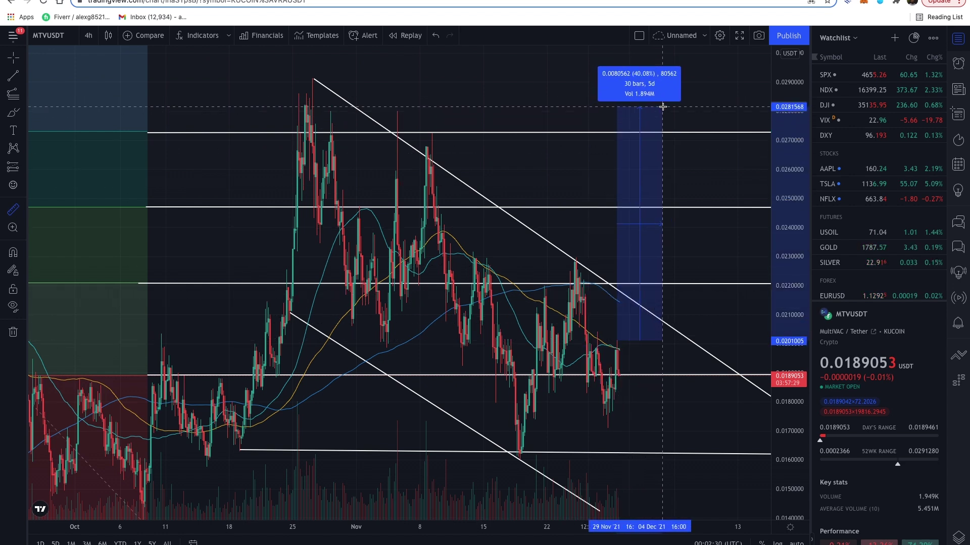
pyautogui.scroll(-1, 673, 81)
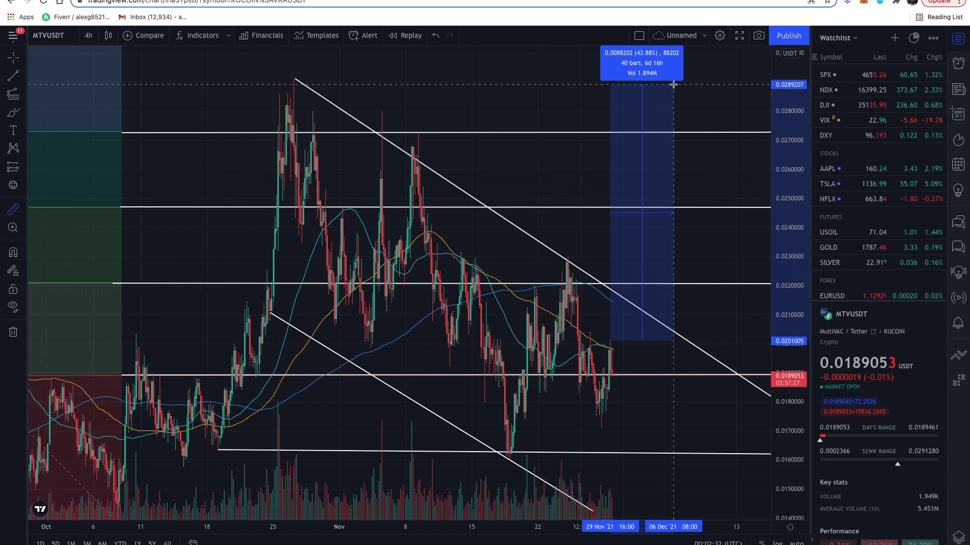
pyautogui.press('Escape')
# Sketch a wavy price path with the Brush in mid to late December, rising between the horizontal levels near 0.0310 and 0.0357
pyautogui.moveTo(496, 119); pyautogui.dragTo(294, 355)
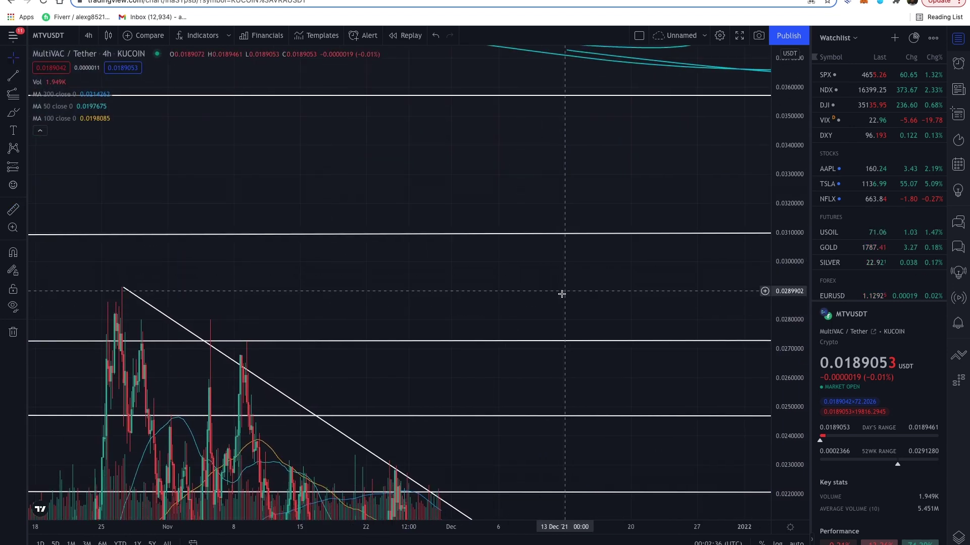
pyautogui.click(13, 113)
pyautogui.moveTo(511, 222)
pyautogui.mouseDown()
pyautogui.moveTo(541, 165)
pyautogui.moveTo(593, 115)
pyautogui.moveTo(629, 231)
pyautogui.moveTo(689, 95)
pyautogui.mouseUp()
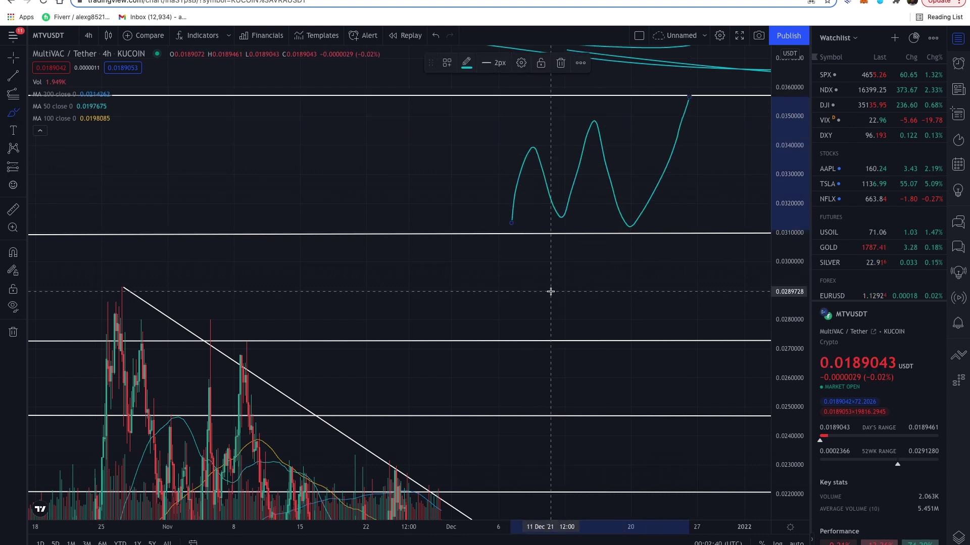
pyautogui.scroll(-3, 550, 292)
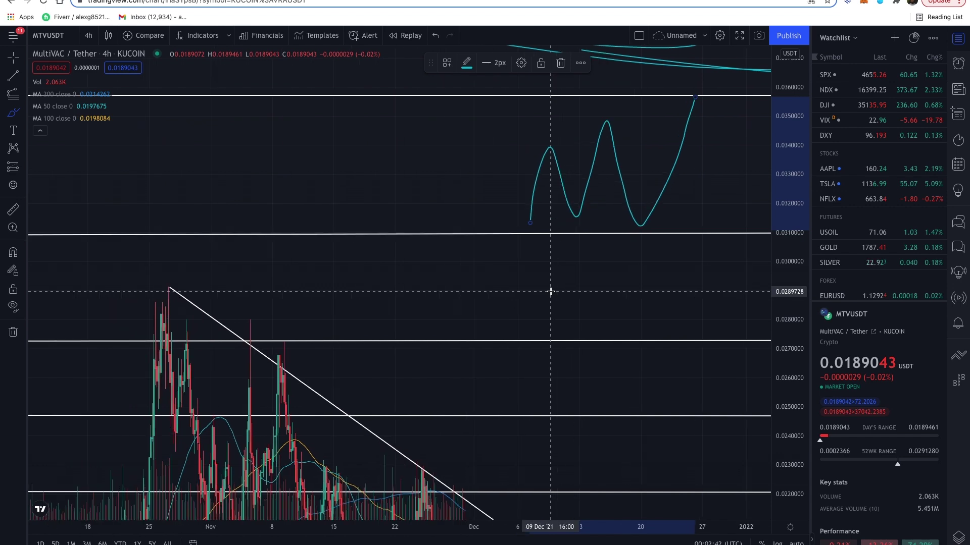
# Sketch a wavy projection with the Brush from the latest price through the upper descending trend line to about 0.0209
pyautogui.click(11, 57)
pyautogui.moveTo(480, 293)
pyautogui.mouseDown()
pyautogui.moveTo(448, 127)
pyautogui.moveTo(511, 210)
pyautogui.mouseUp()
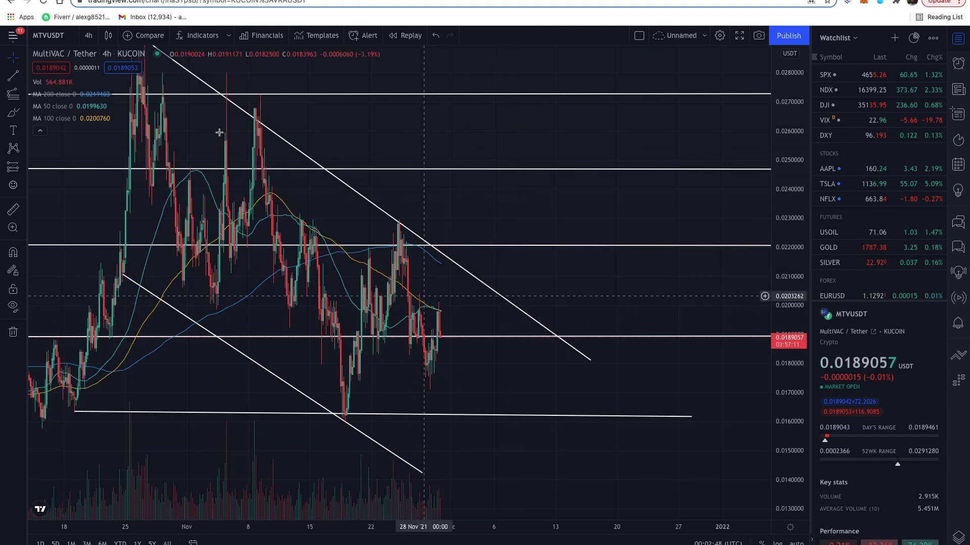
pyautogui.click(14, 112)
pyautogui.moveTo(445, 334); pyautogui.dragTo(529, 280)
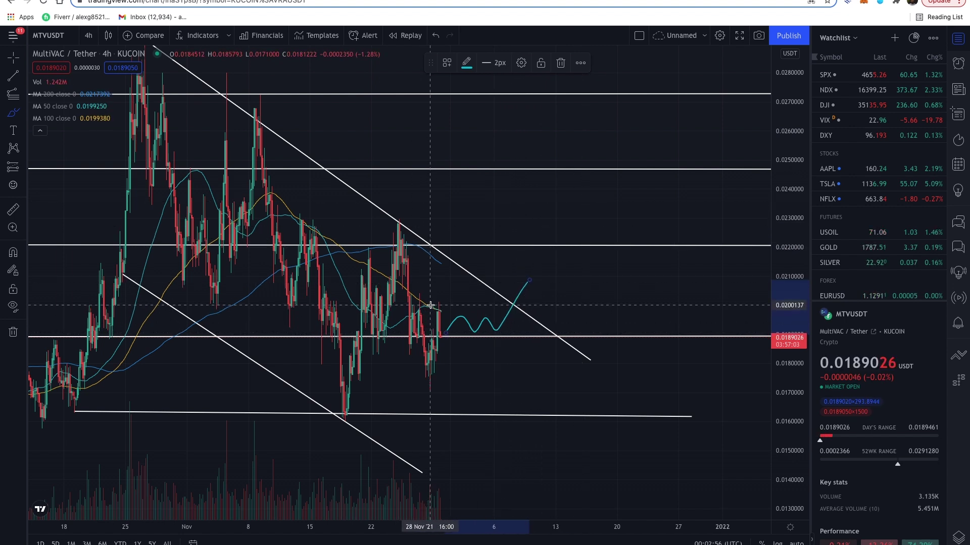
# Circle the moving-average crossovers in late November, mid-October and around 21 October with the Brush
pyautogui.moveTo(428, 304)
pyautogui.mouseDown()
pyautogui.moveTo(422, 312)
pyautogui.moveTo(423, 303)
pyautogui.mouseUp()
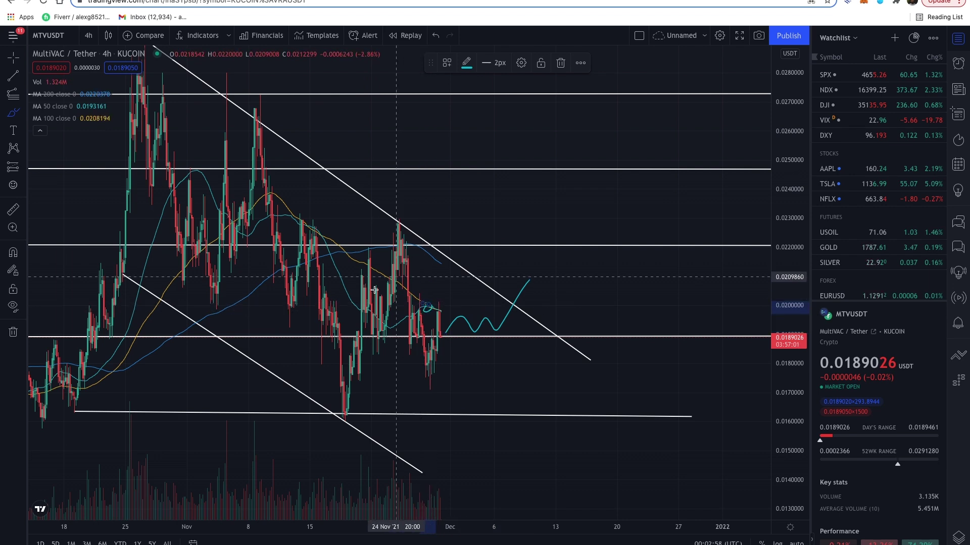
pyautogui.scroll(-3, 299, 281)
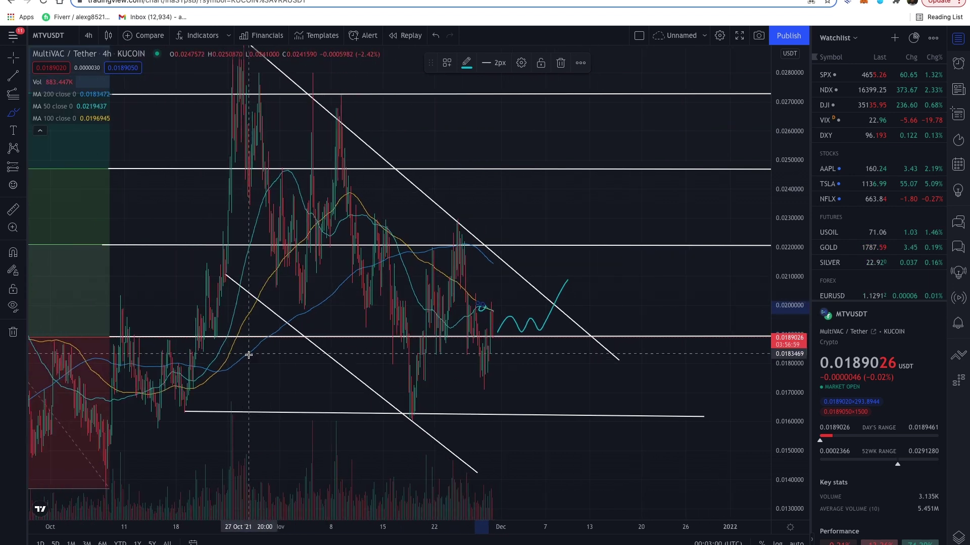
pyautogui.scroll(-3, 236, 364)
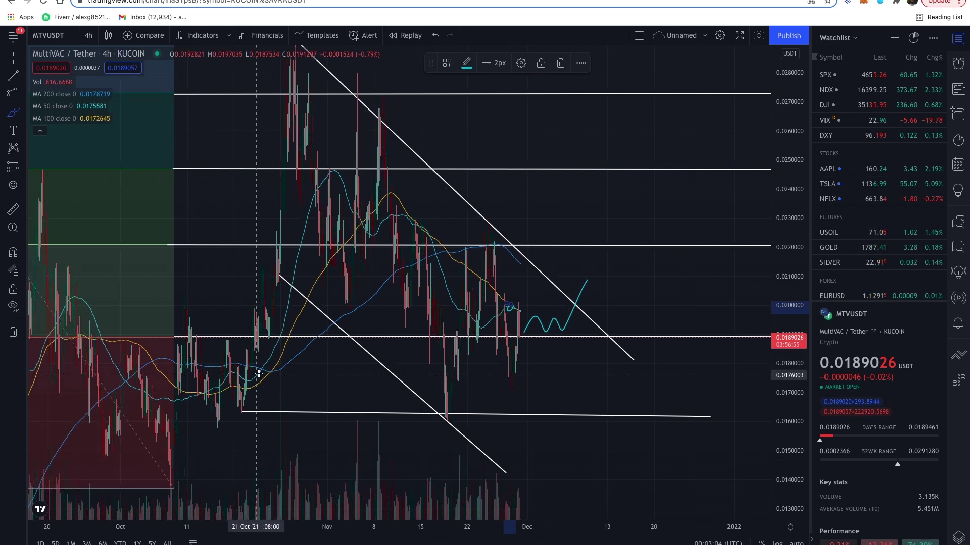
pyautogui.moveTo(253, 361); pyautogui.dragTo(259, 363)
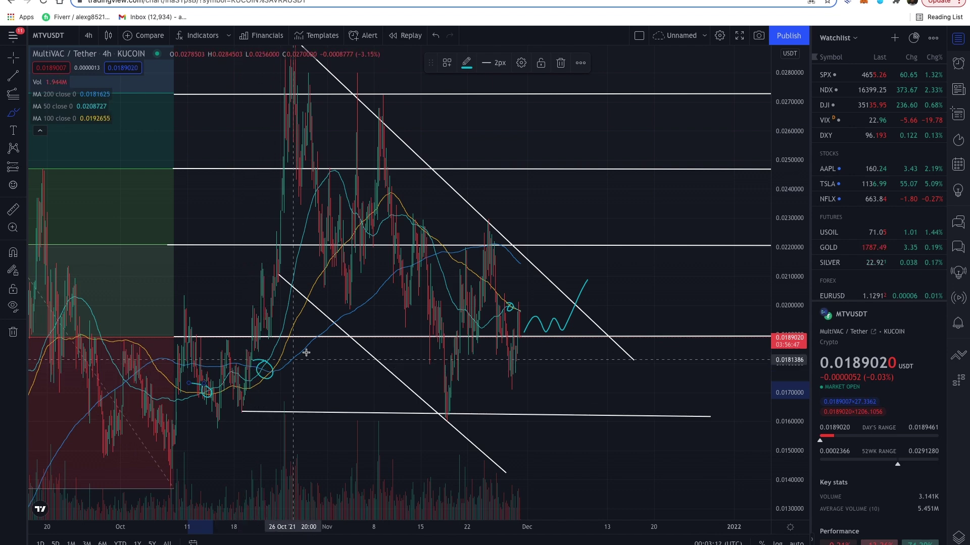
# Examine the late October peak, the descending trend line from it and the Fibonacci levels above, using the plain cursor
pyautogui.scroll(2, 305, 353)
pyautogui.scroll(-2, 319, 374)
pyautogui.scroll(4, 333, 396)
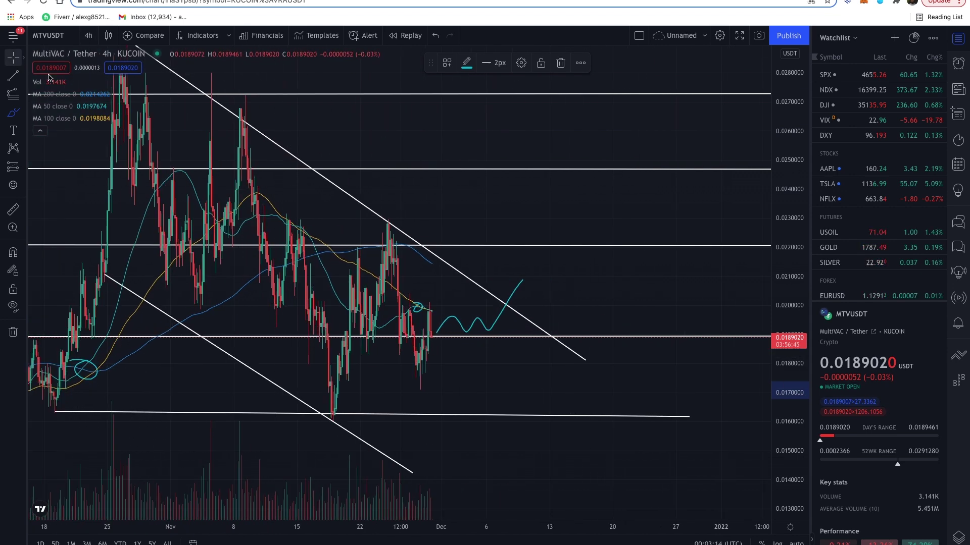
pyautogui.scroll(-3, 601, 289)
pyautogui.moveTo(608, 297); pyautogui.dragTo(567, 333)
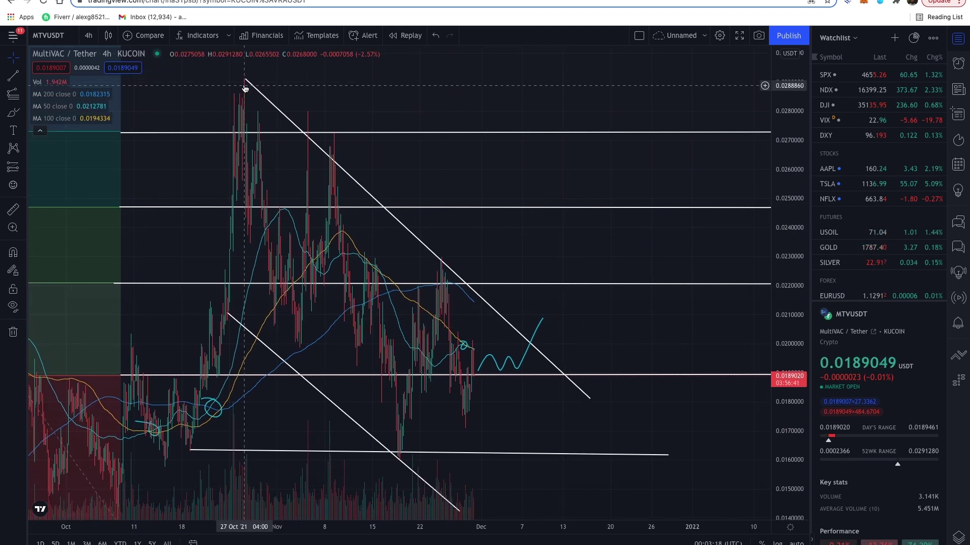
pyautogui.moveTo(576, 145)
pyautogui.mouseDown()
pyautogui.moveTo(502, 207)
pyautogui.moveTo(435, 305)
pyautogui.moveTo(632, 324)
pyautogui.mouseUp()
pyautogui.scroll(-4, 613, 321)
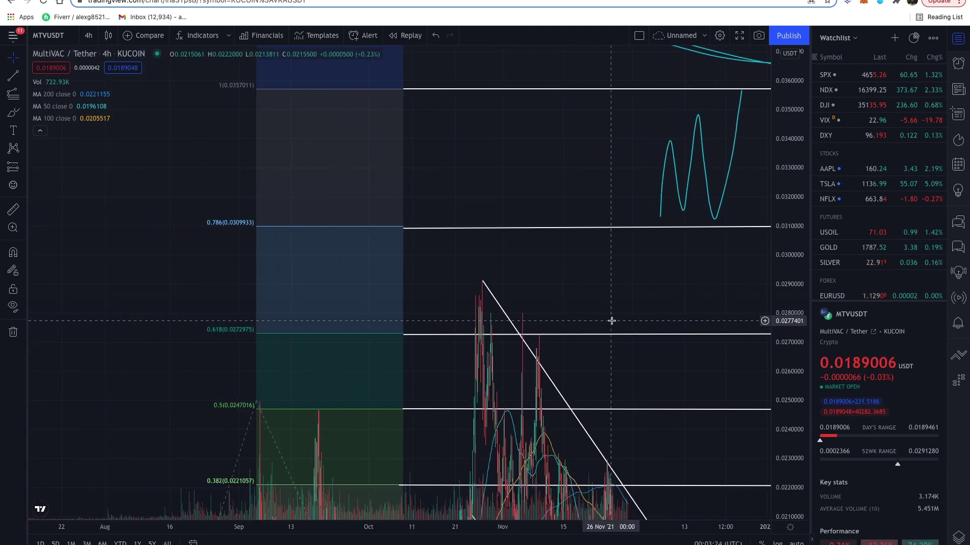
pyautogui.scroll(3, 612, 322)
pyautogui.moveTo(613, 321); pyautogui.dragTo(459, 188)
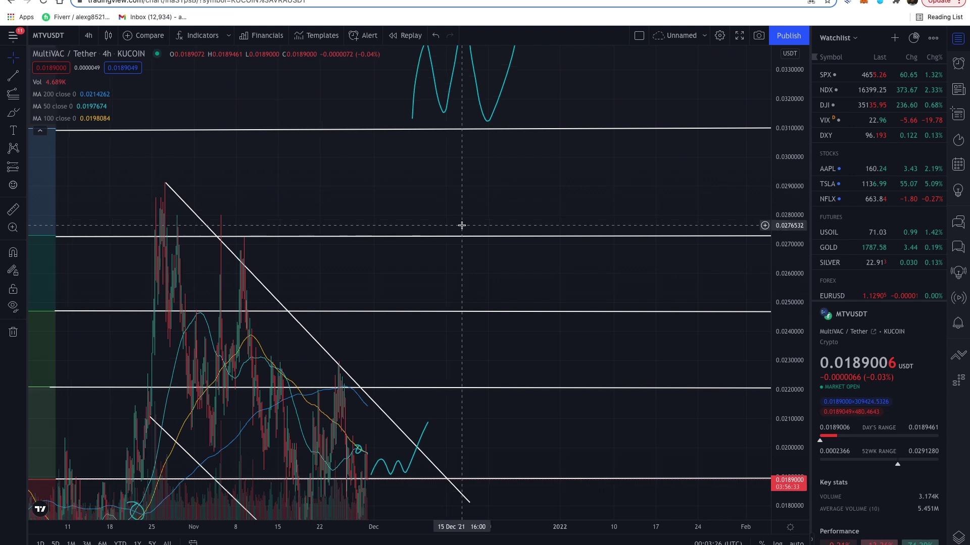
# Compare the wavy projection beside the latest price with the upper wavy sketch between the 0.786 and 1 Fibonacci levels
pyautogui.scroll(2, 461, 225)
pyautogui.moveTo(489, 281); pyautogui.dragTo(516, 176)
pyautogui.scroll(1, 483, 342)
pyautogui.moveTo(483, 342); pyautogui.dragTo(522, 295)
pyautogui.scroll(1, 541, 286)
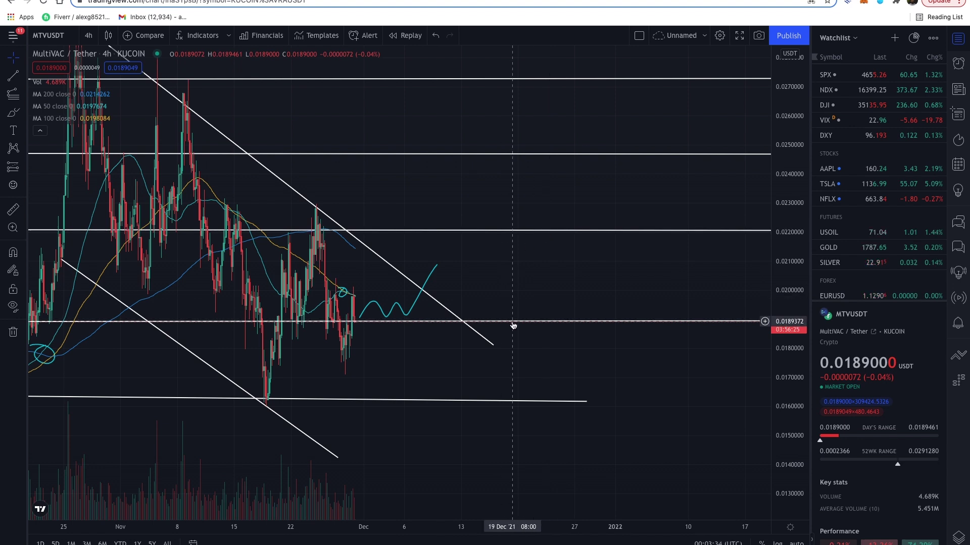
pyautogui.scroll(1, 513, 326)
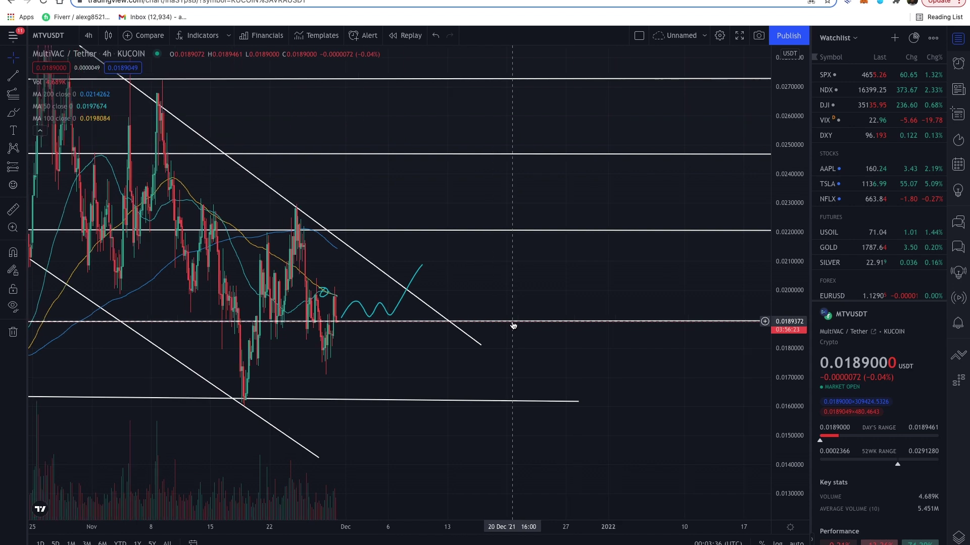
pyautogui.scroll(-3, 513, 326)
pyautogui.scroll(1, 104, 100)
pyautogui.moveTo(524, 212); pyautogui.dragTo(513, 242)
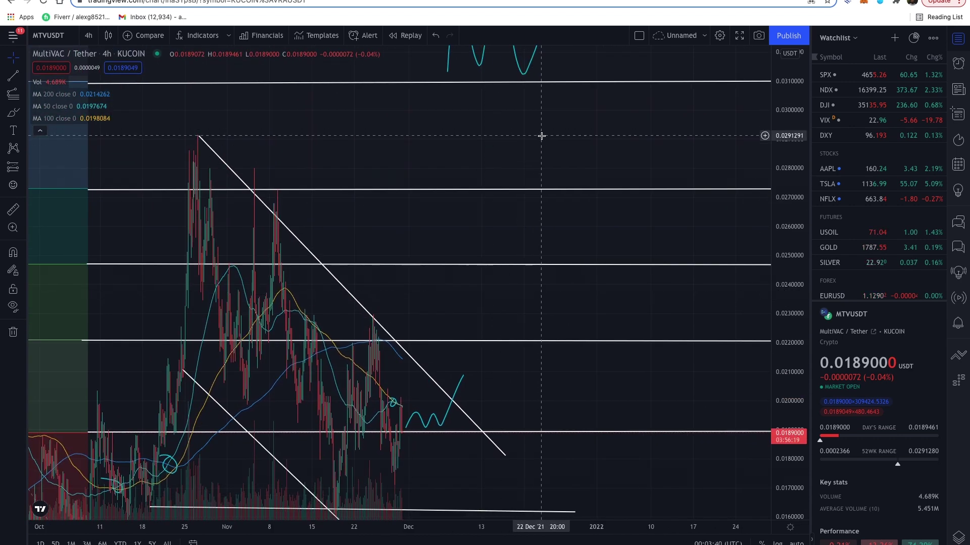
pyautogui.moveTo(541, 136); pyautogui.dragTo(535, 357)
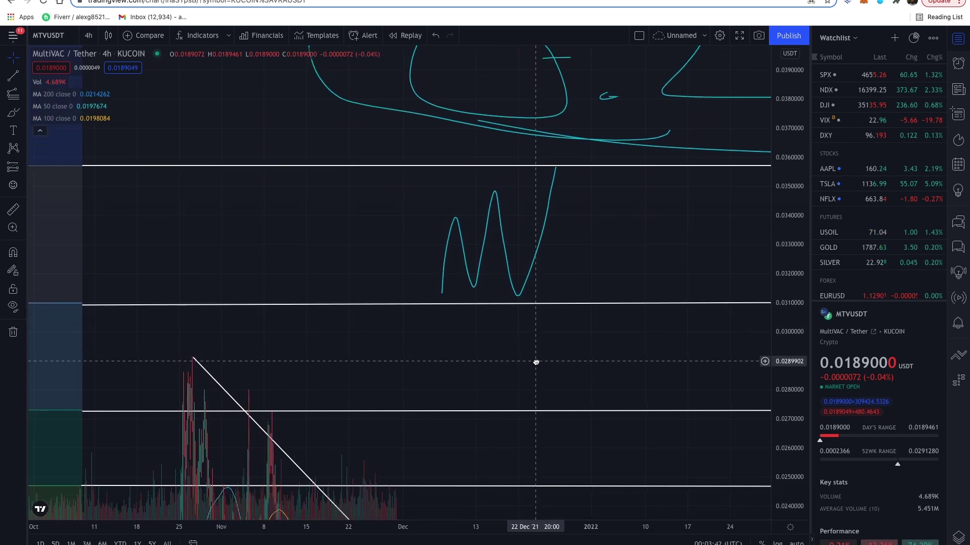
pyautogui.scroll(-3, 546, 325)
pyautogui.scroll(-2, 546, 327)
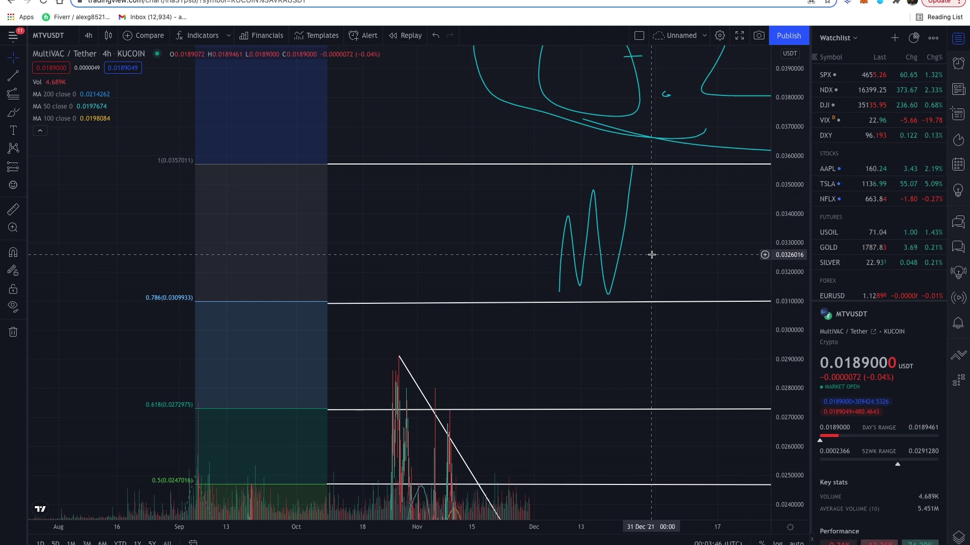
pyautogui.hscroll(5, 651, 254)
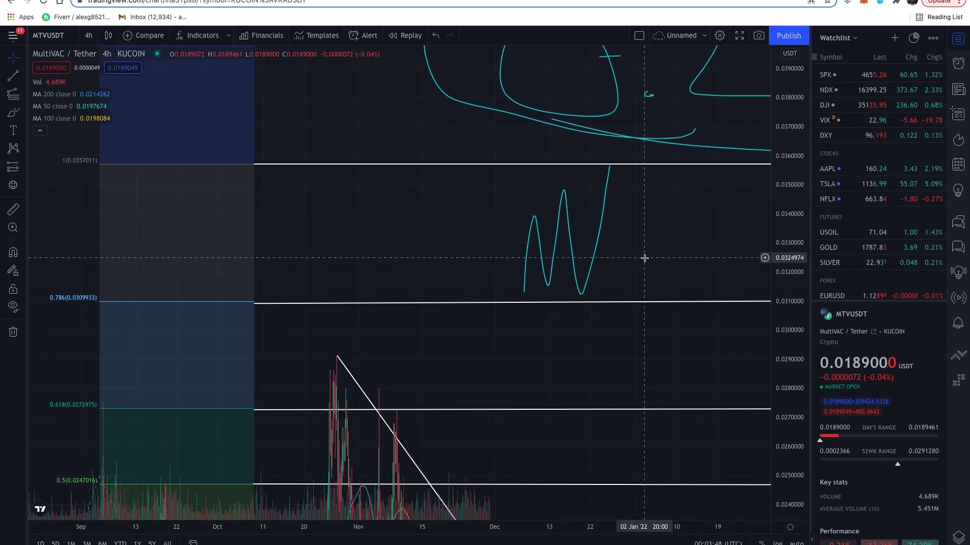